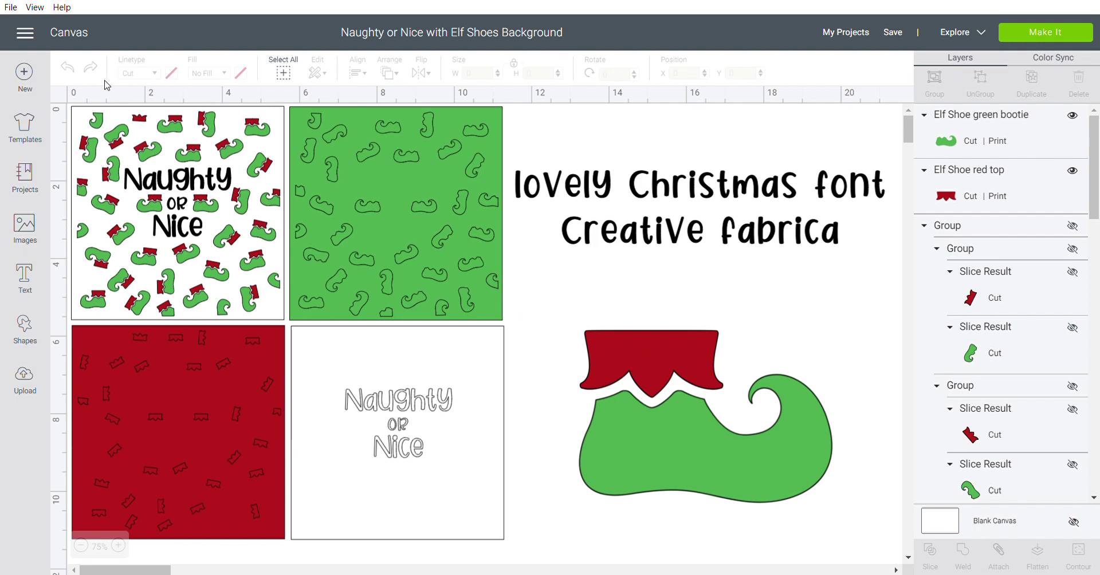
Step: Start a blank project and add a text box set to the Lovely Christmas font
{"action": "left_click", "coordinate": [21, 75]}
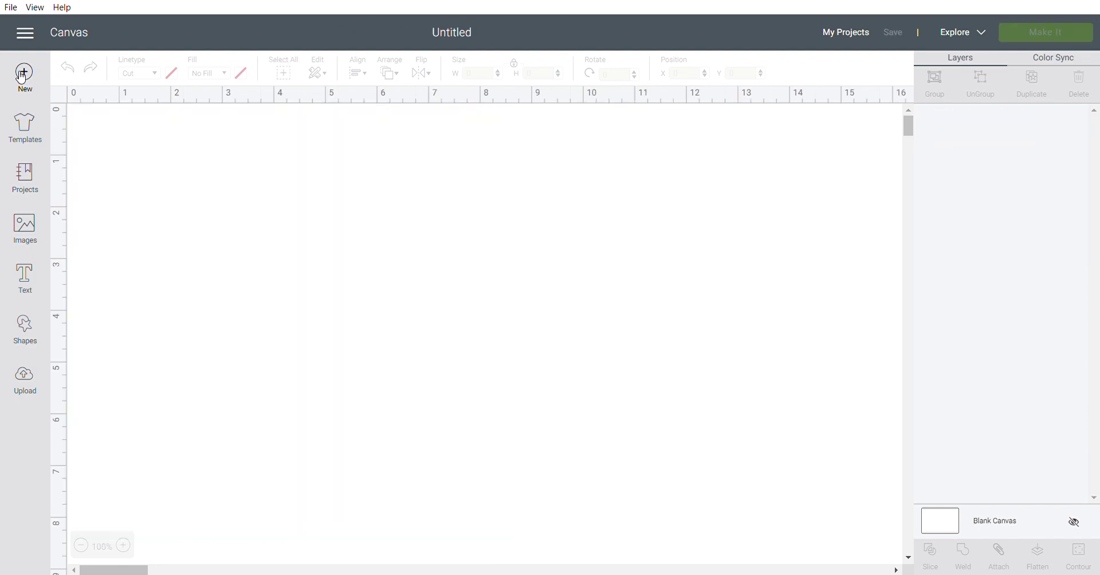
{"action": "left_click", "coordinate": [25, 279]}
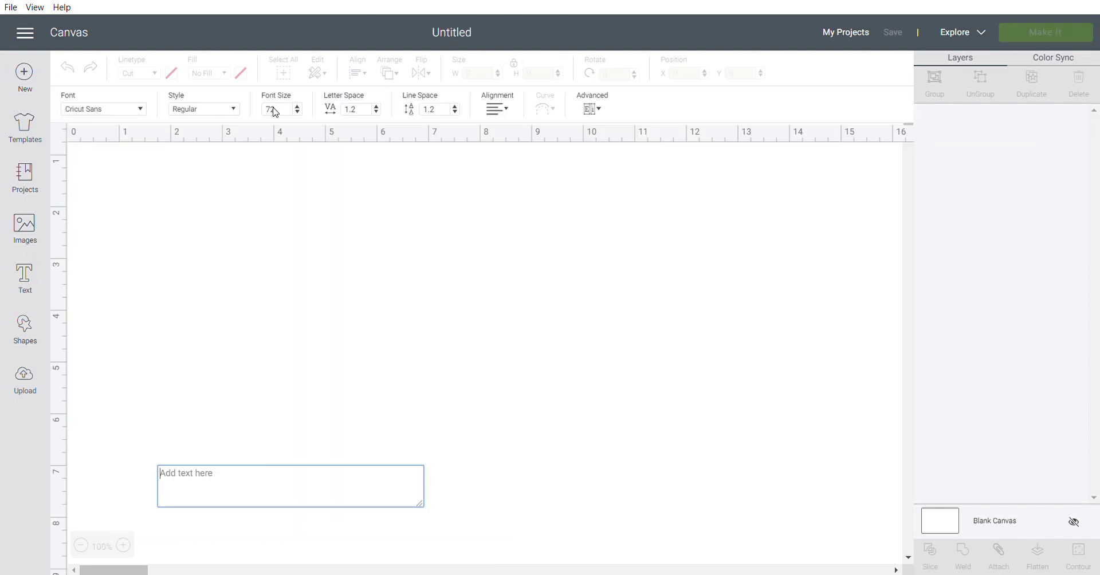
{"action": "left_click", "coordinate": [139, 112]}
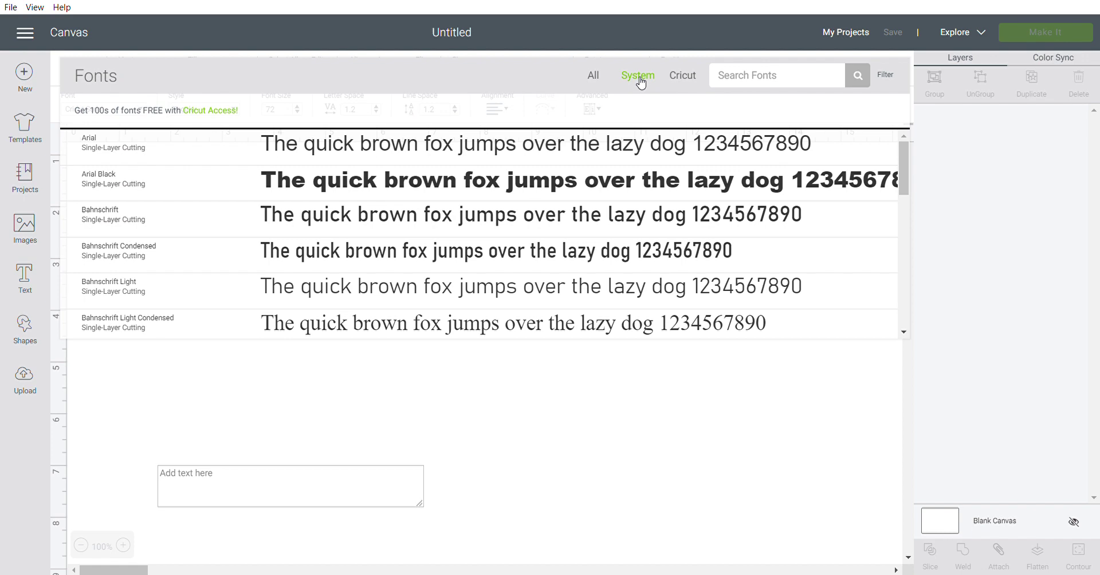
{"action": "left_click", "coordinate": [735, 81]}
{"action": "type", "text": "lovel"}
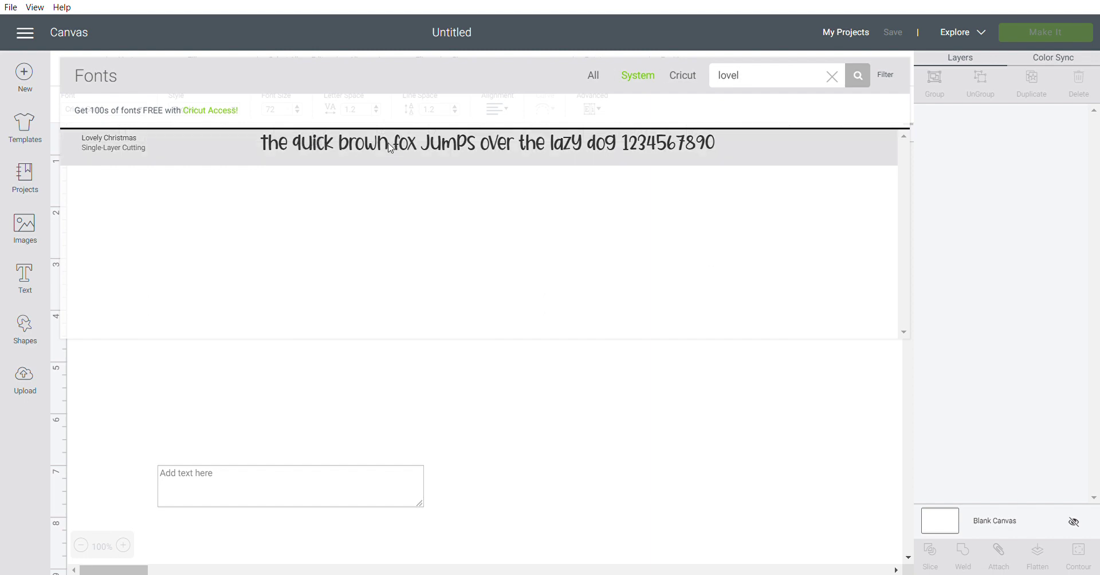
{"action": "left_click", "coordinate": [392, 149]}
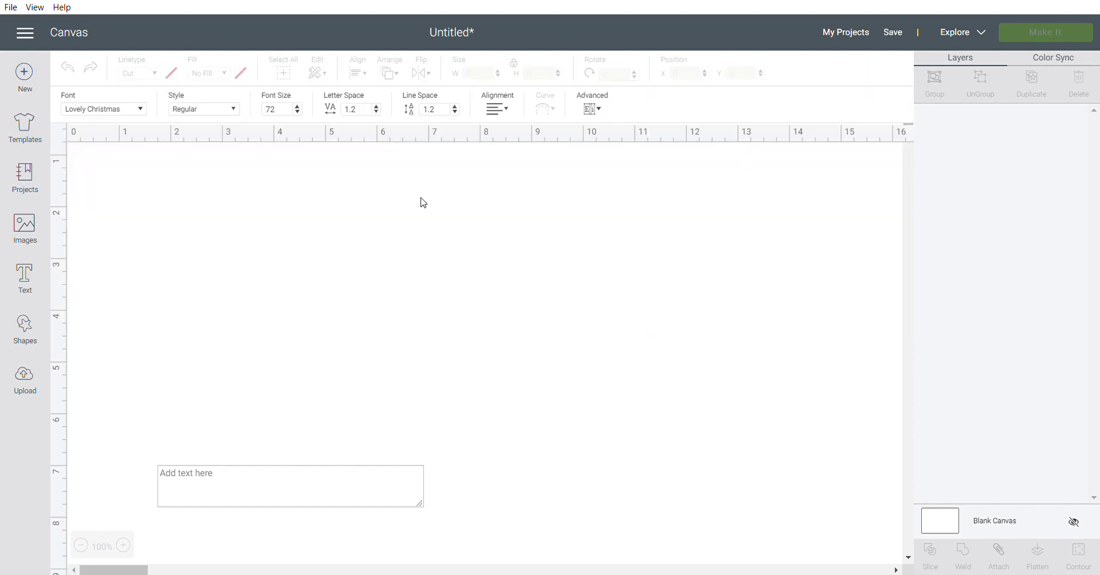
Step: Type 'Naughty' in the text box and move it toward the top-left of the mat
{"action": "left_click", "coordinate": [183, 484]}
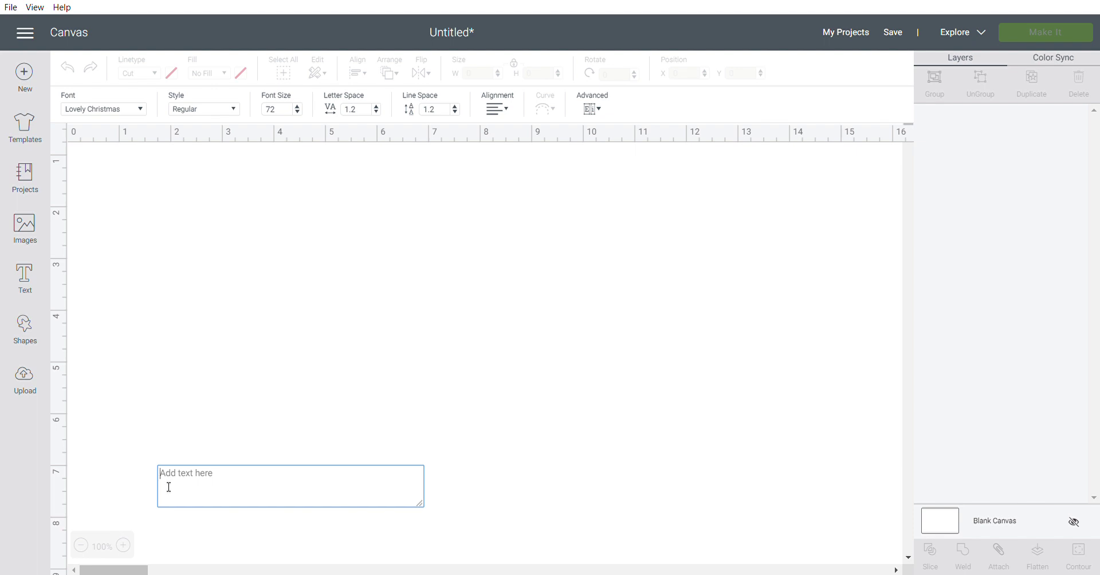
{"action": "type", "text": "Naughty"}
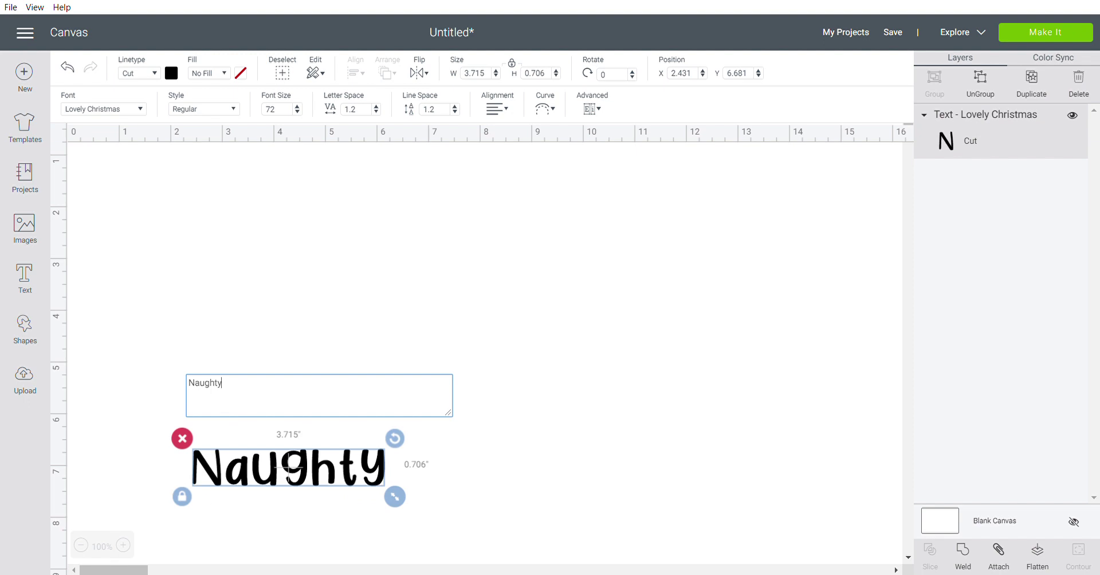
{"action": "left_click", "coordinate": [253, 434]}
{"action": "left_click_drag", "start_coordinate": [289, 455], "coordinate": [251, 211]}
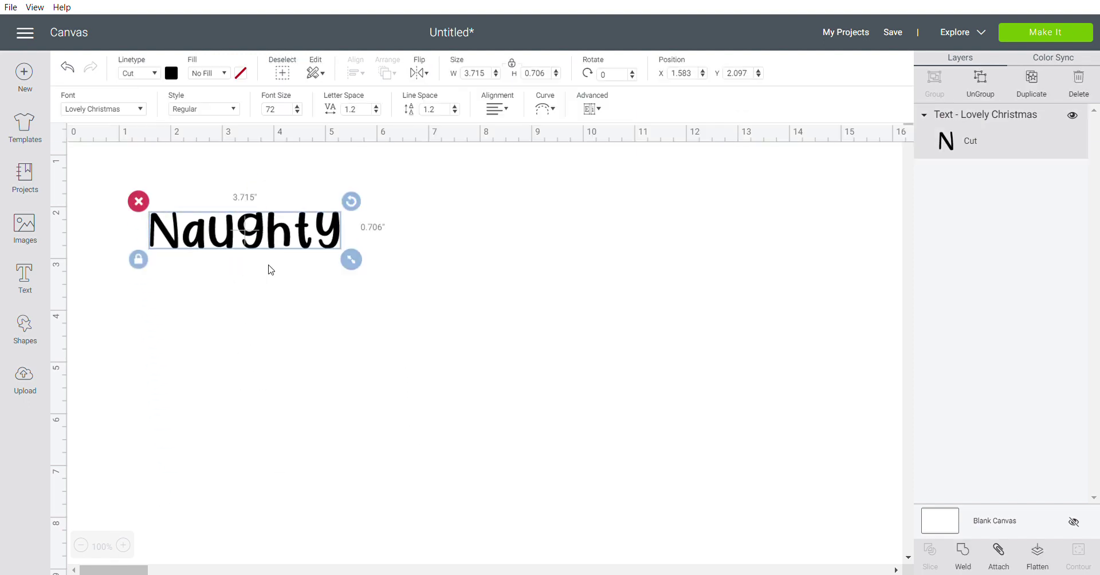
Step: Add 'OR' and 'Nice' text boxes stacked beneath Naughty, then select Naughty
{"action": "left_click", "coordinate": [33, 276]}
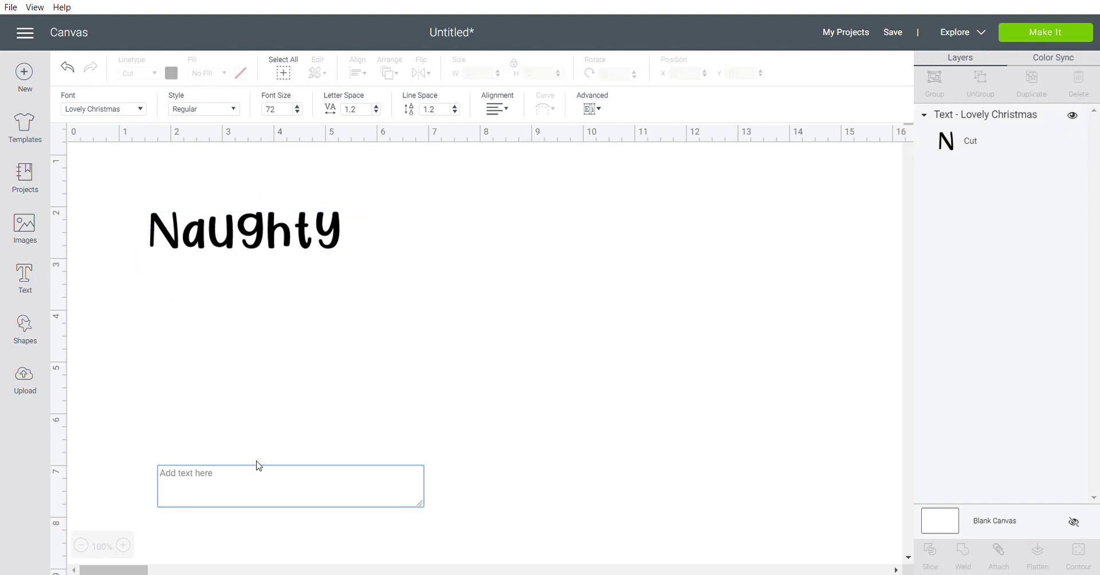
{"action": "type", "text": "OR"}
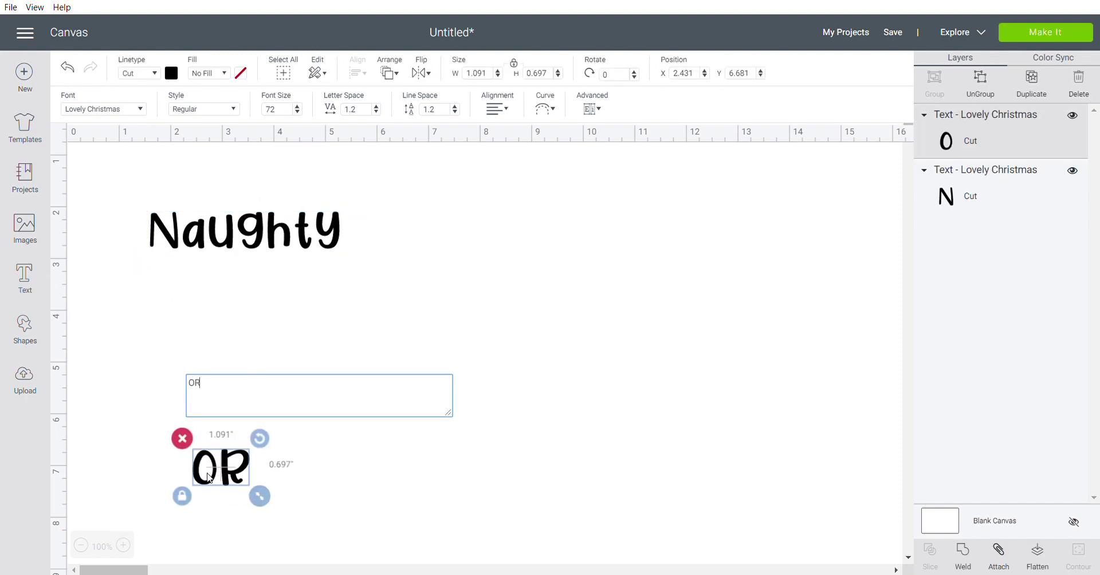
{"action": "left_click_drag", "start_coordinate": [208, 478], "coordinate": [256, 289]}
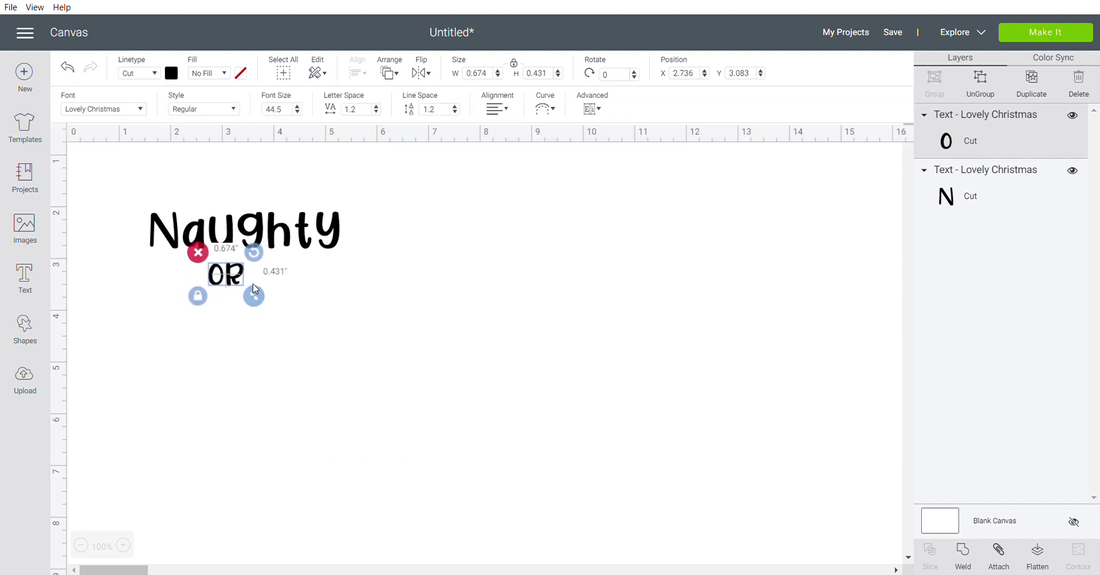
{"action": "left_click", "coordinate": [25, 277]}
{"action": "type", "text": "Nice"}
{"action": "left_click_drag", "start_coordinate": [270, 473], "coordinate": [257, 290]}
{"action": "left_click", "coordinate": [253, 232]}
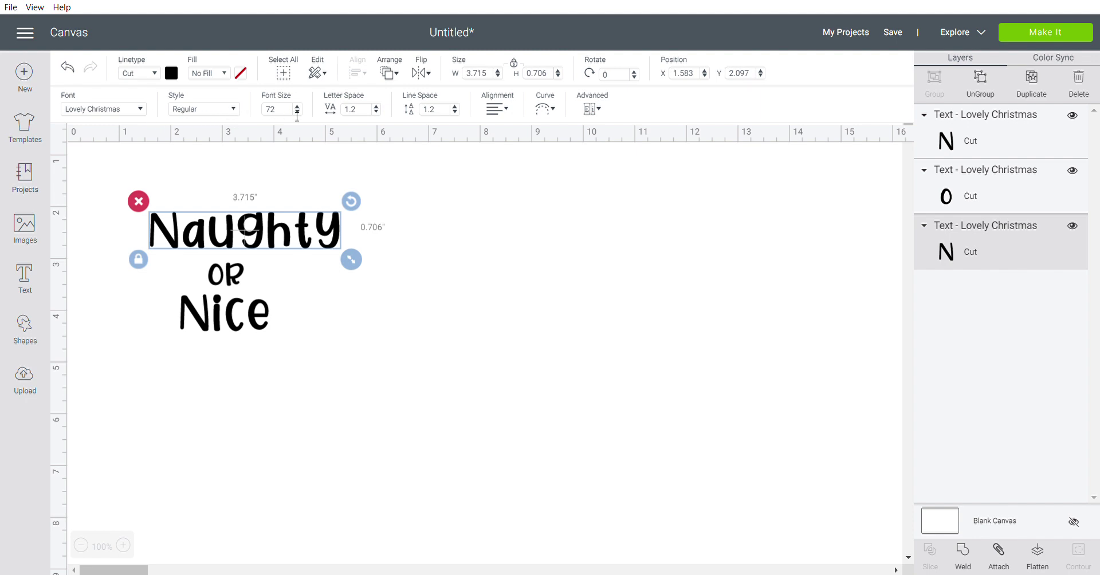
Step: Tighten the letter spacing of Naughty and Nice to 0.9
{"action": "left_click", "coordinate": [376, 112]}
{"action": "left_click", "coordinate": [376, 111]}
{"action": "left_click", "coordinate": [376, 112]}
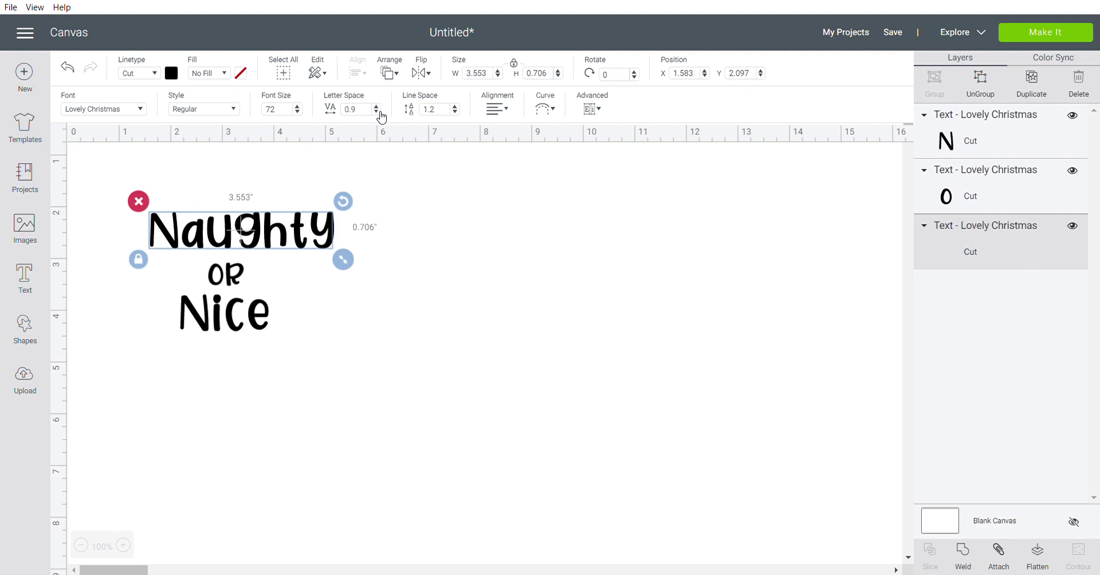
{"action": "left_click", "coordinate": [245, 322]}
{"action": "left_click", "coordinate": [377, 113]}
{"action": "left_click", "coordinate": [376, 113]}
{"action": "left_click", "coordinate": [376, 112]}
{"action": "left_click", "coordinate": [310, 361]}
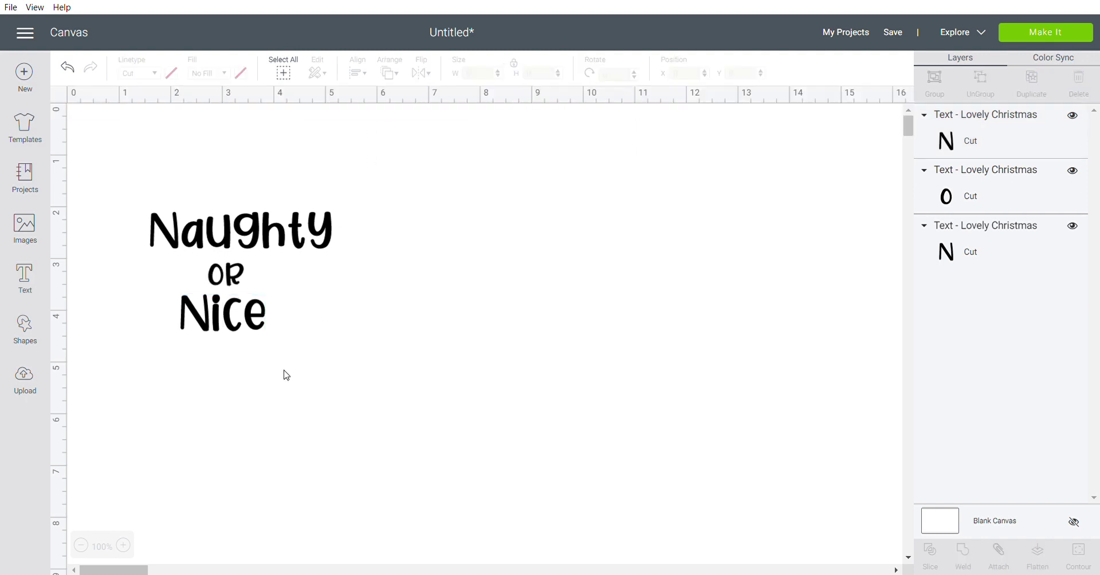
Step: Nudge OR and Nice up closer to Naughty and select all three words
{"action": "left_click", "coordinate": [224, 279]}
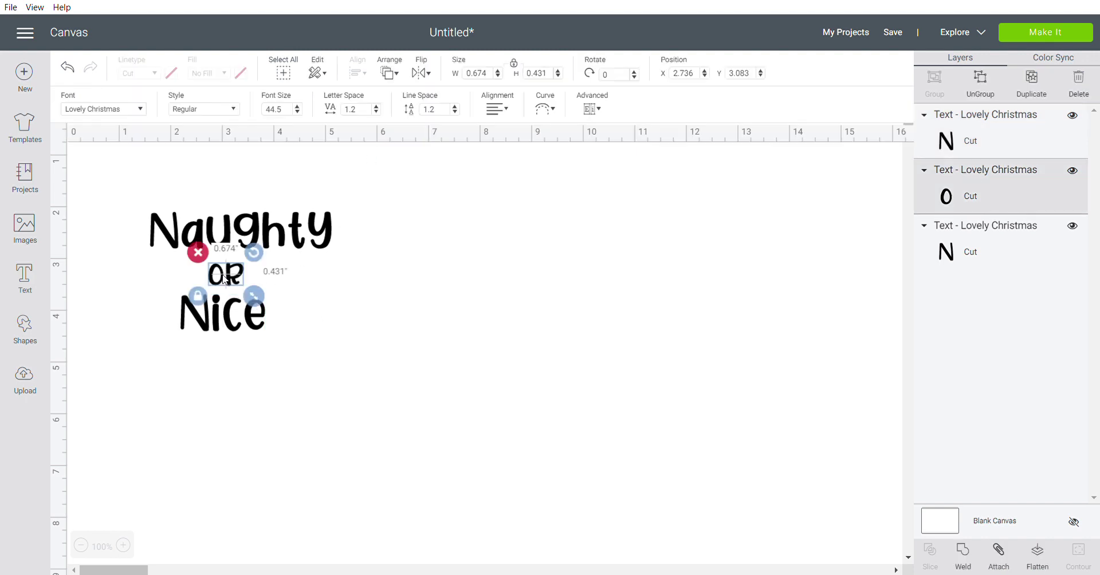
{"action": "left_click_drag", "start_coordinate": [225, 278], "coordinate": [228, 272]}
{"action": "left_click_drag", "start_coordinate": [235, 319], "coordinate": [246, 310]}
{"action": "left_click", "coordinate": [287, 406]}
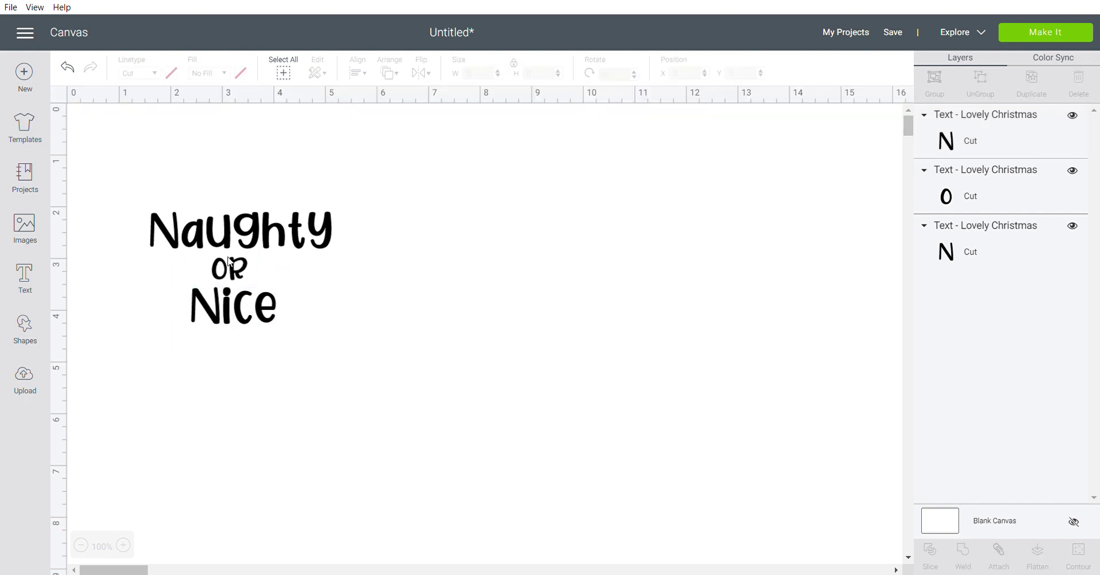
{"action": "left_click_drag", "start_coordinate": [238, 355], "coordinate": [251, 161]}
{"action": "left_click_drag", "start_coordinate": [252, 351], "coordinate": [228, 177]}
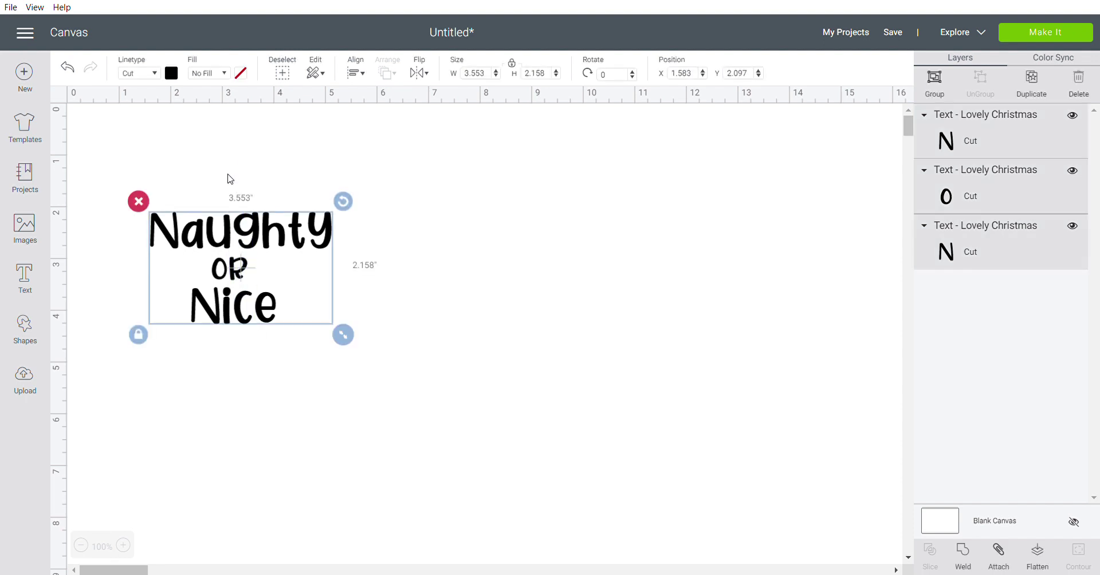
Step: Distribute the three words horizontally and vertically, then centre them horizontally on one another
{"action": "left_click", "coordinate": [356, 72]}
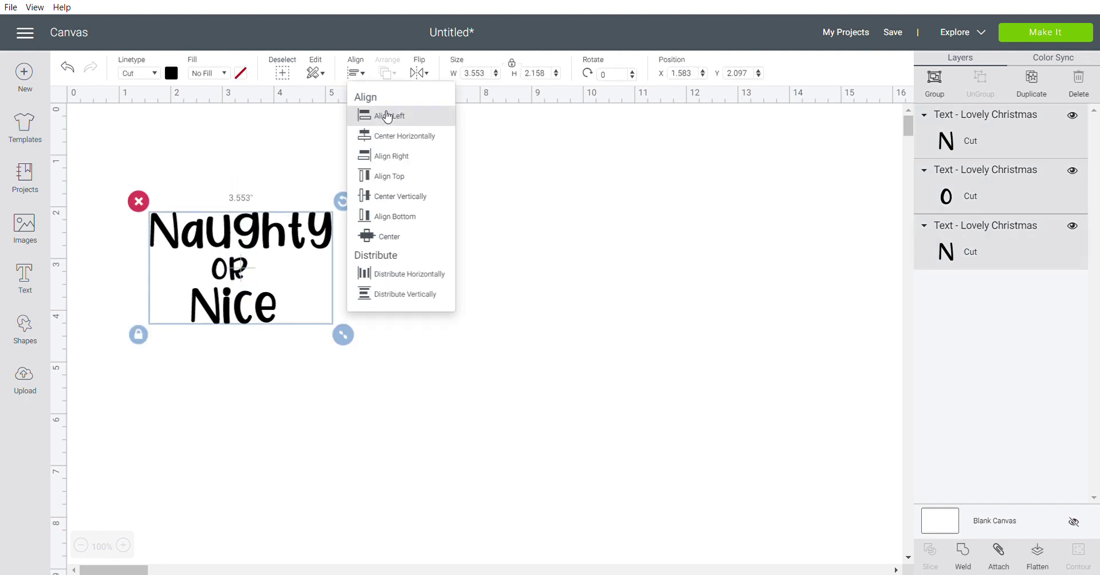
{"action": "left_click", "coordinate": [420, 278]}
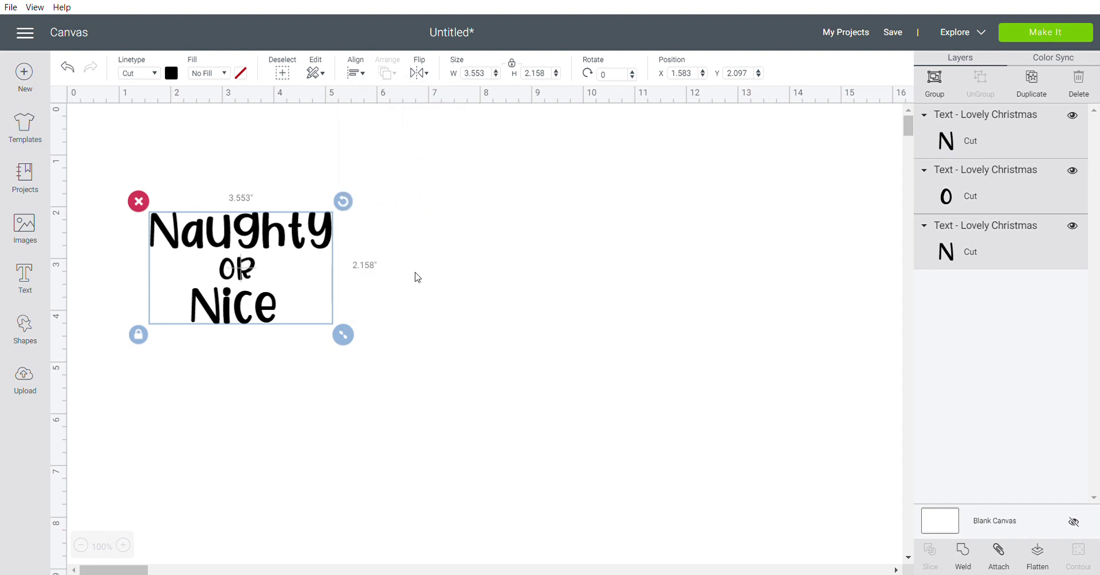
{"action": "left_click", "coordinate": [355, 72]}
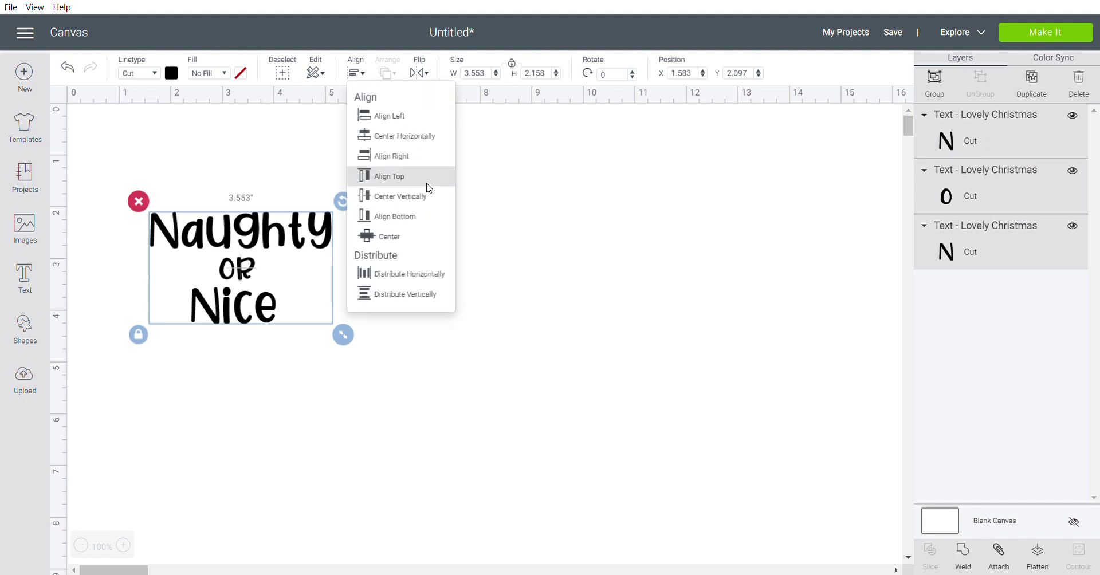
{"action": "left_click", "coordinate": [429, 298]}
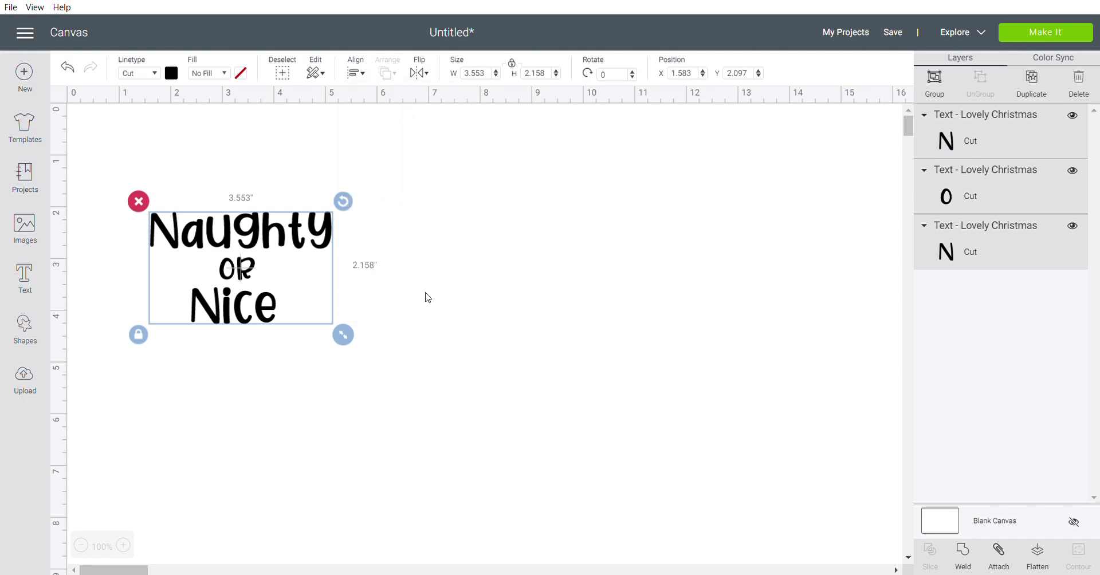
{"action": "left_click", "coordinate": [356, 72]}
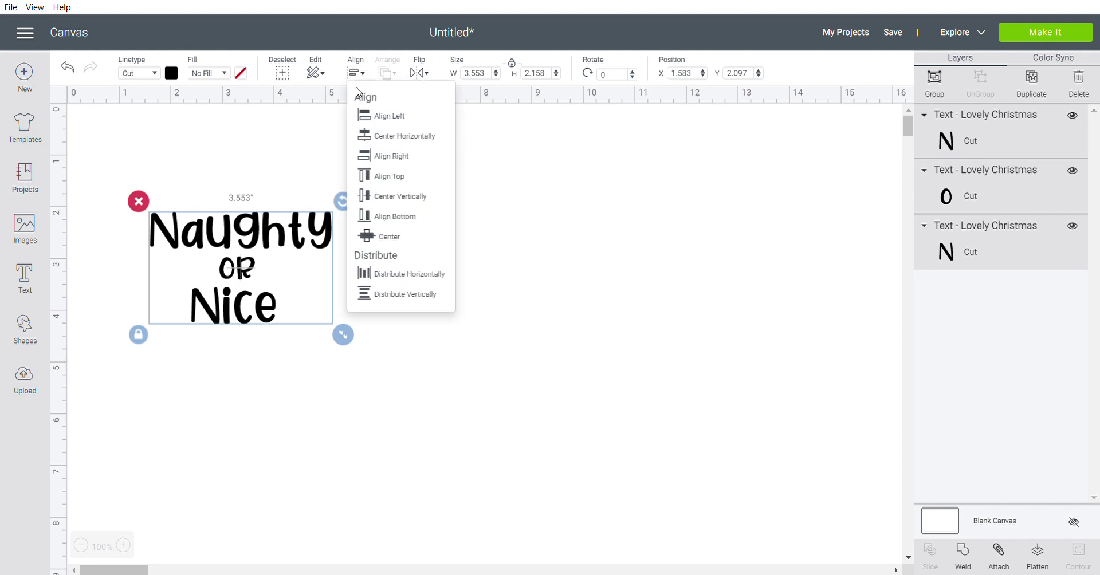
{"action": "left_click", "coordinate": [388, 138]}
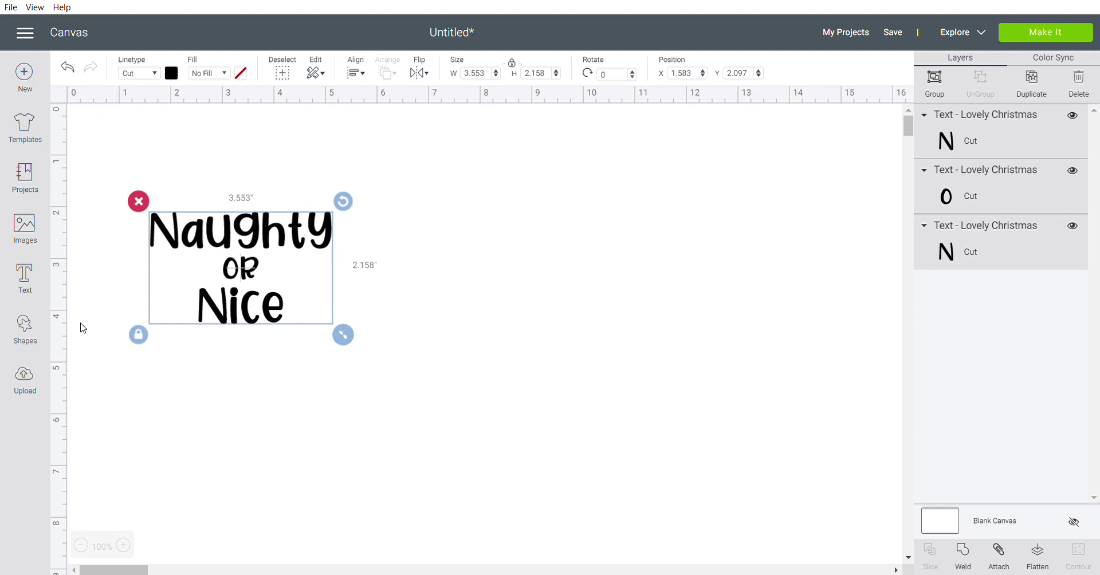
Step: Weld Naughty, OR and Nice into one shape and enlarge it to about 12.8 in wide
{"action": "left_click", "coordinate": [965, 559]}
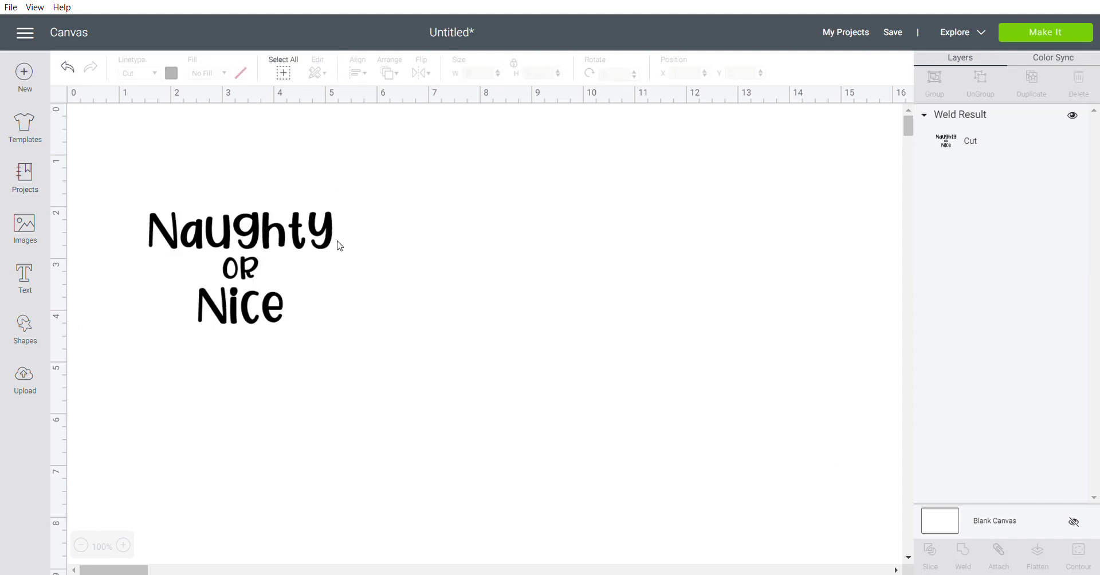
{"action": "left_click", "coordinate": [963, 129]}
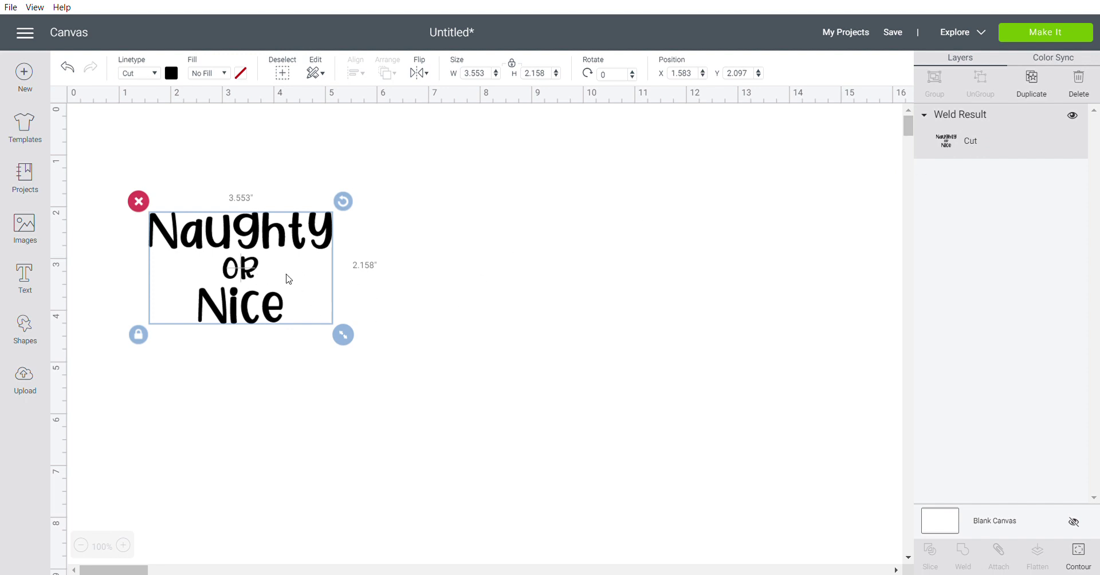
{"action": "left_click_drag", "start_coordinate": [251, 249], "coordinate": [363, 225]}
{"action": "left_click_drag", "start_coordinate": [462, 315], "coordinate": [824, 536]}
{"action": "left_click_drag", "start_coordinate": [576, 252], "coordinate": [481, 191]}
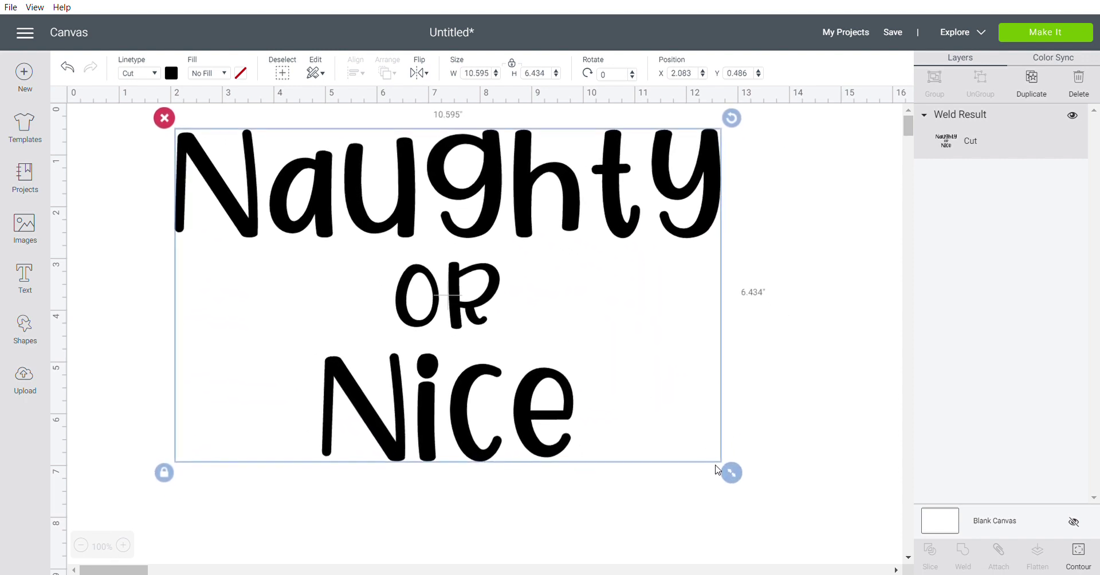
{"action": "left_click_drag", "start_coordinate": [731, 476], "coordinate": [841, 539]}
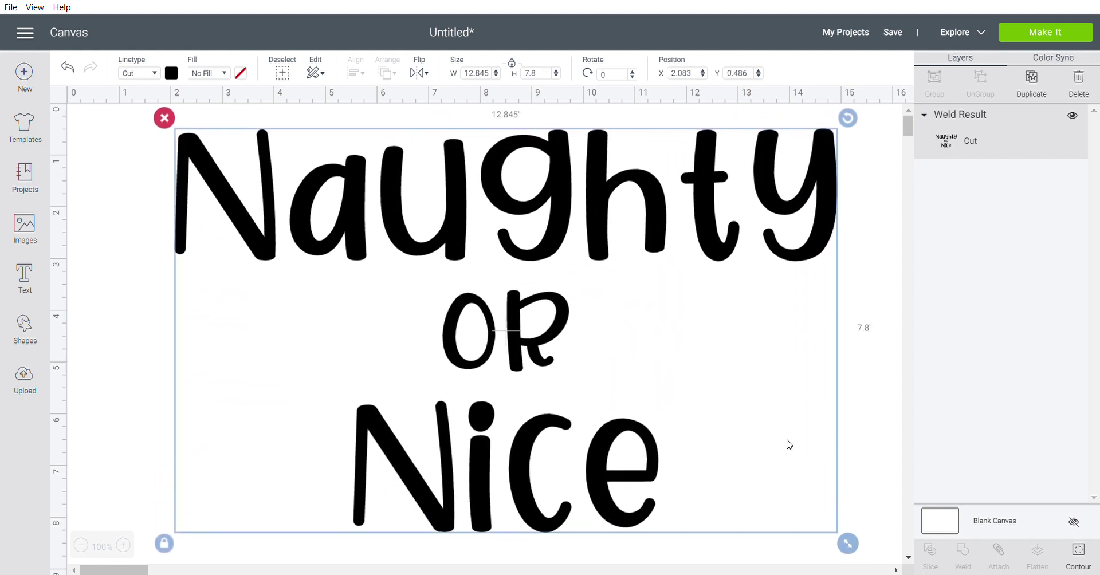
{"action": "left_click", "coordinate": [477, 122]}
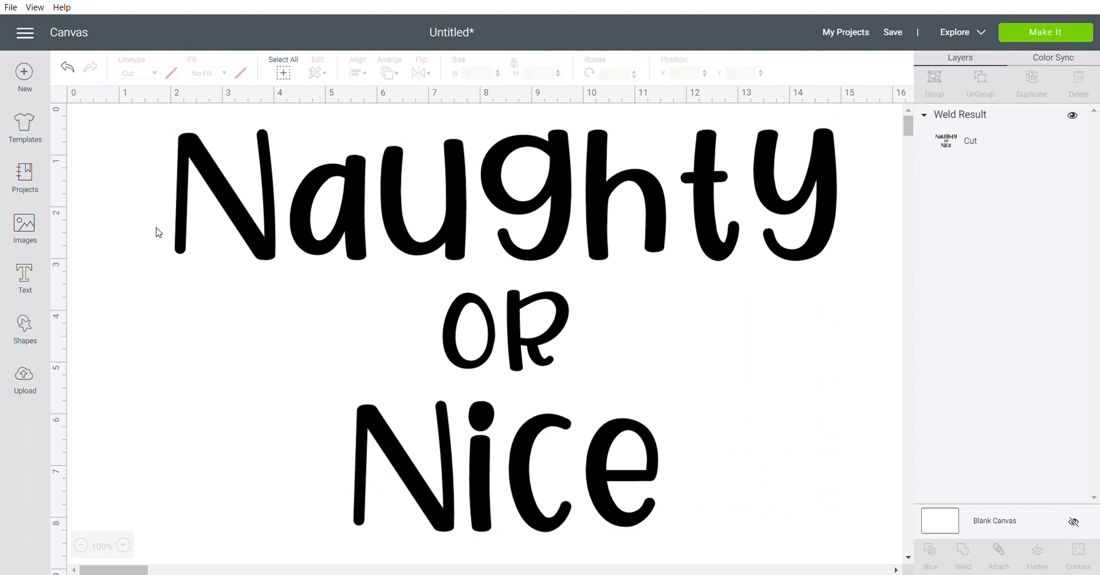
{"action": "left_click_drag", "start_coordinate": [240, 232], "coordinate": [241, 238]}
Step: Deselect the enlarged Weld Result design
{"action": "left_click", "coordinate": [114, 195]}
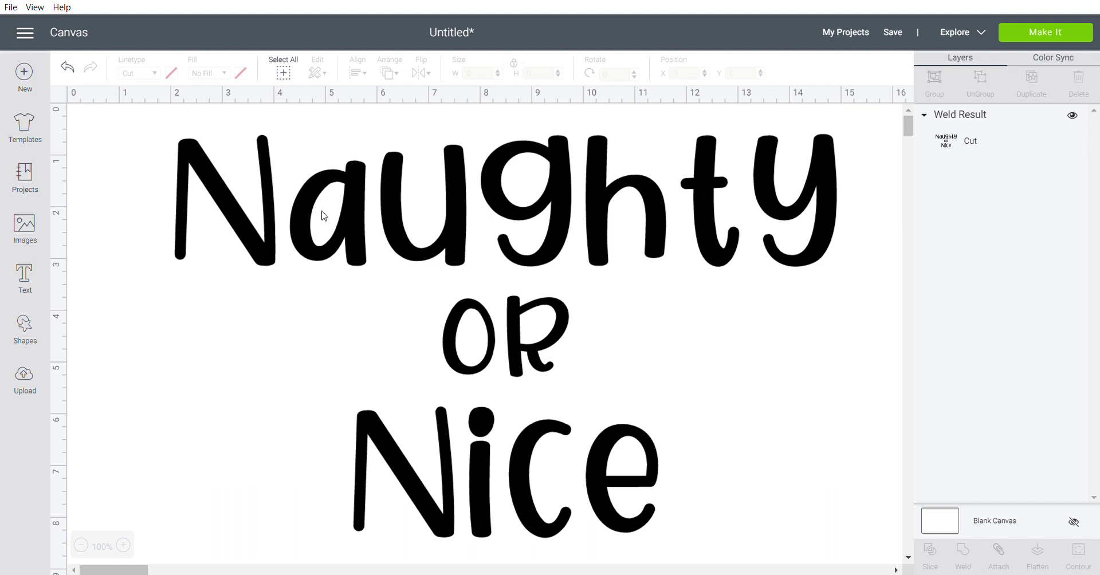
Step: Add a green square and shape it into a 0.097 × 2.139 in bar over Naughty's 'a'
{"action": "left_click", "coordinate": [12, 331]}
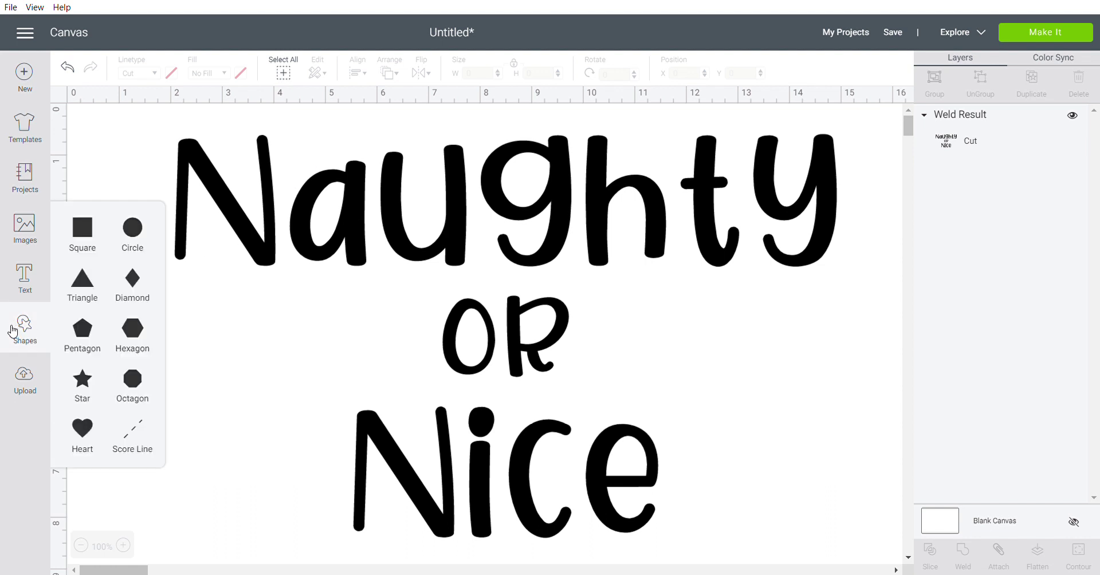
{"action": "left_click", "coordinate": [83, 227]}
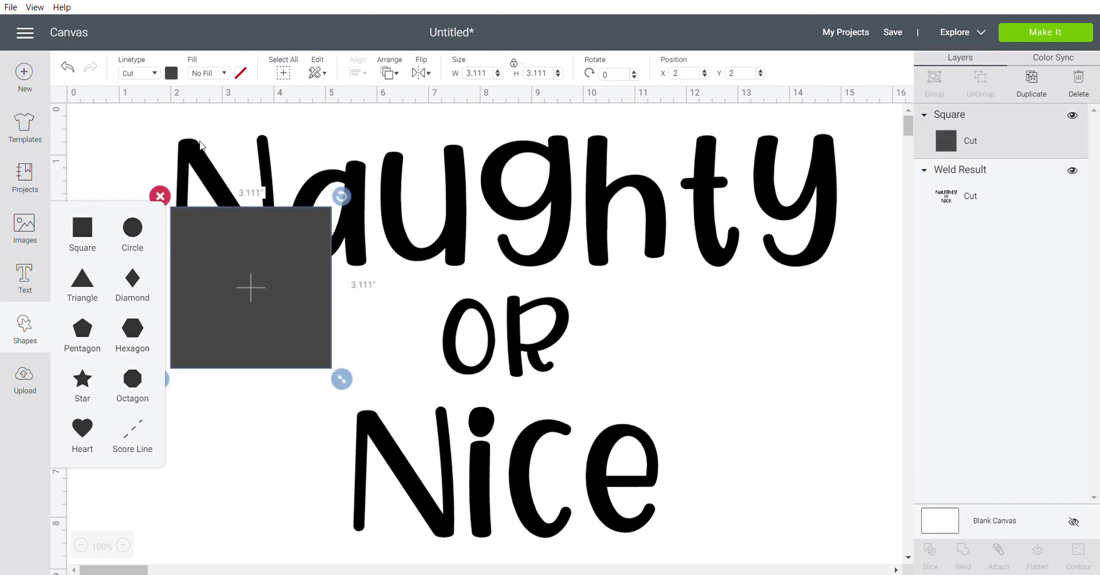
{"action": "left_click", "coordinate": [172, 74]}
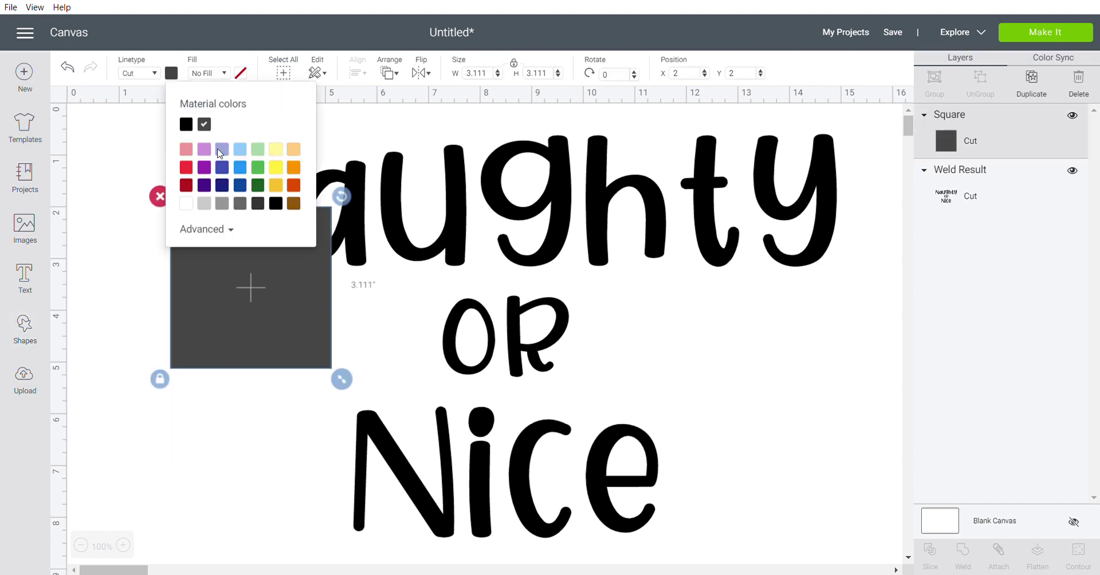
{"action": "left_click", "coordinate": [259, 168]}
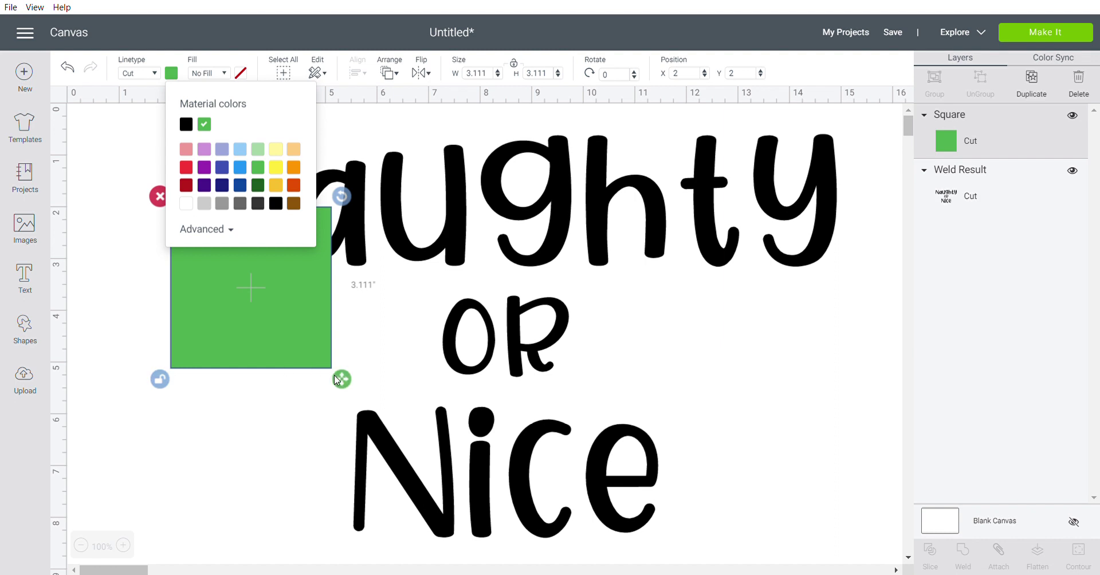
{"action": "left_click_drag", "start_coordinate": [341, 379], "coordinate": [209, 357]}
{"action": "left_click", "coordinate": [122, 327]}
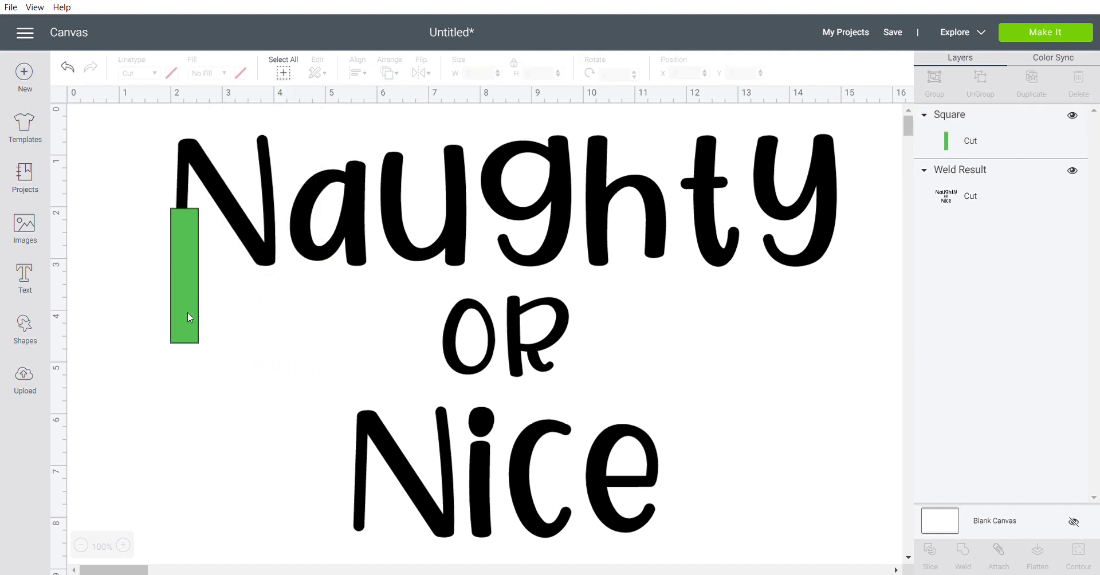
{"action": "left_click_drag", "start_coordinate": [186, 317], "coordinate": [351, 323]}
{"action": "left_click_drag", "start_coordinate": [367, 363], "coordinate": [342, 286]}
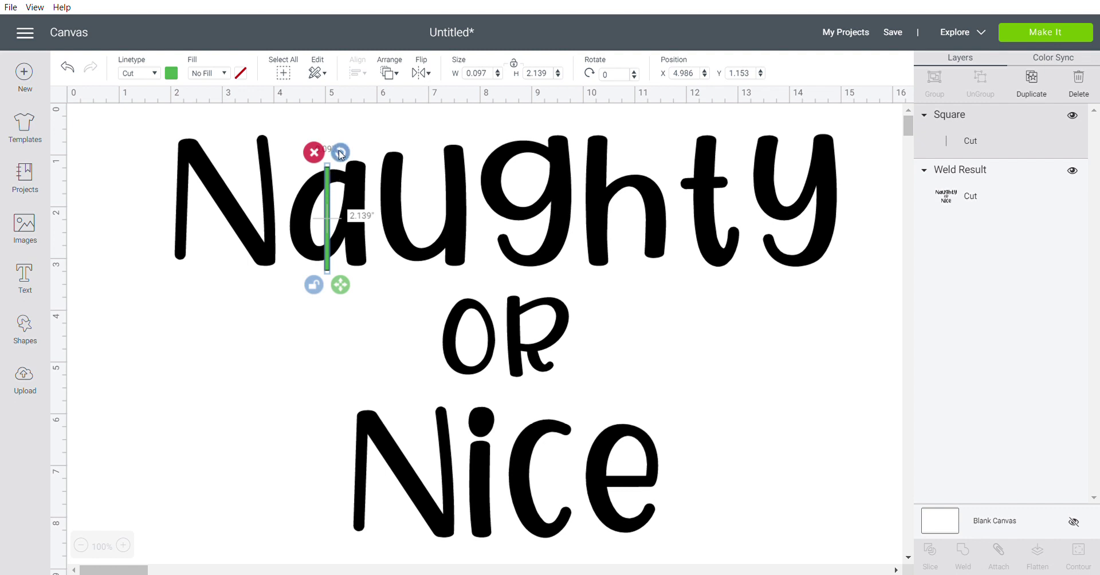
{"action": "left_click_drag", "start_coordinate": [329, 240], "coordinate": [326, 234]}
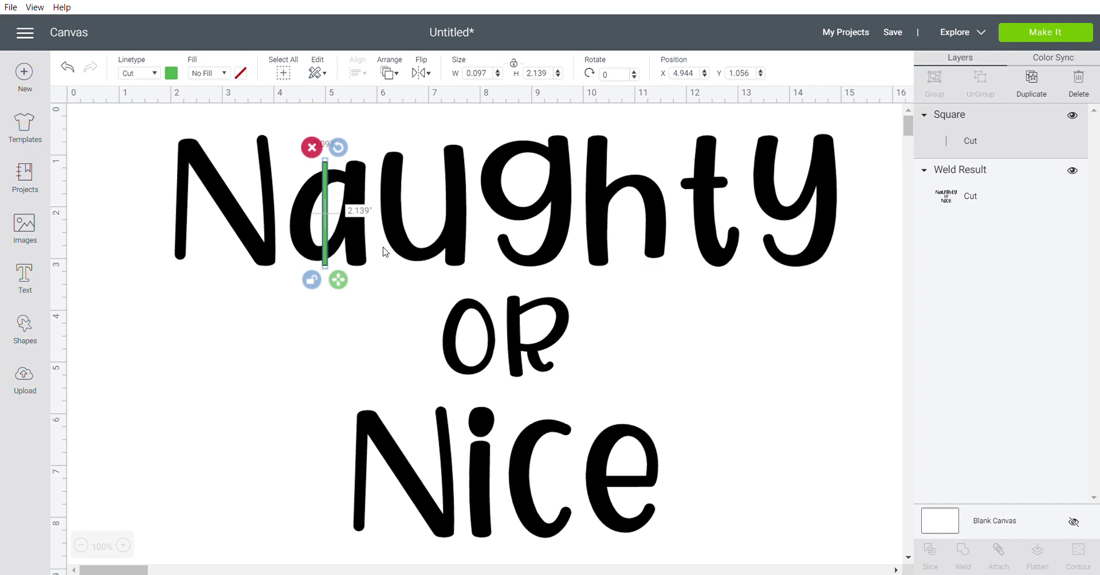
Step: Set a duplicate bar aside and slice the text with the bar on the 'a'
{"action": "left_click", "coordinate": [1032, 81]}
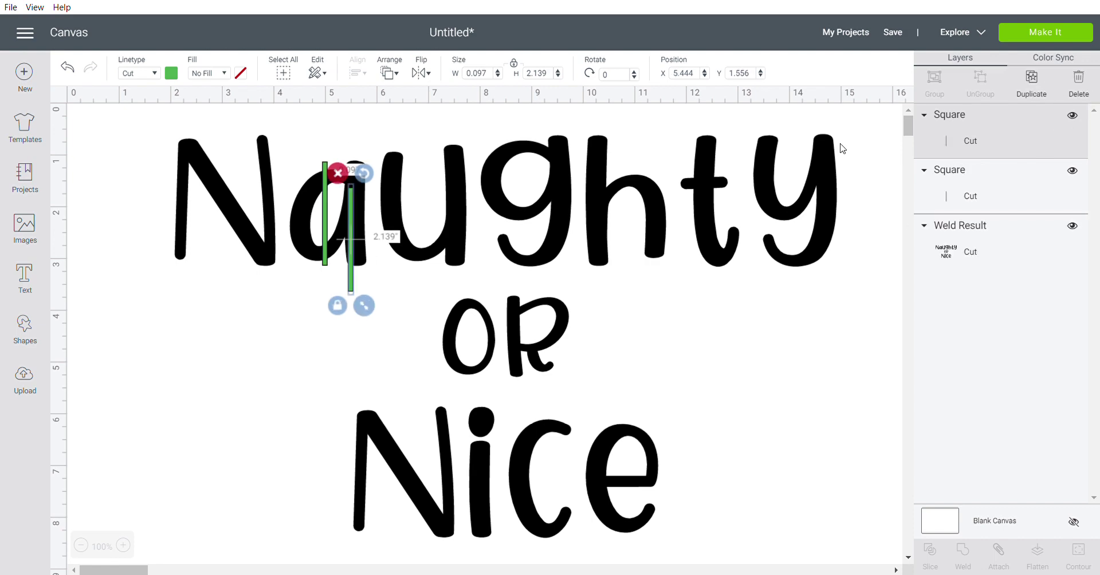
{"action": "left_click_drag", "start_coordinate": [351, 283], "coordinate": [880, 233]}
{"action": "left_click", "coordinate": [323, 239]}
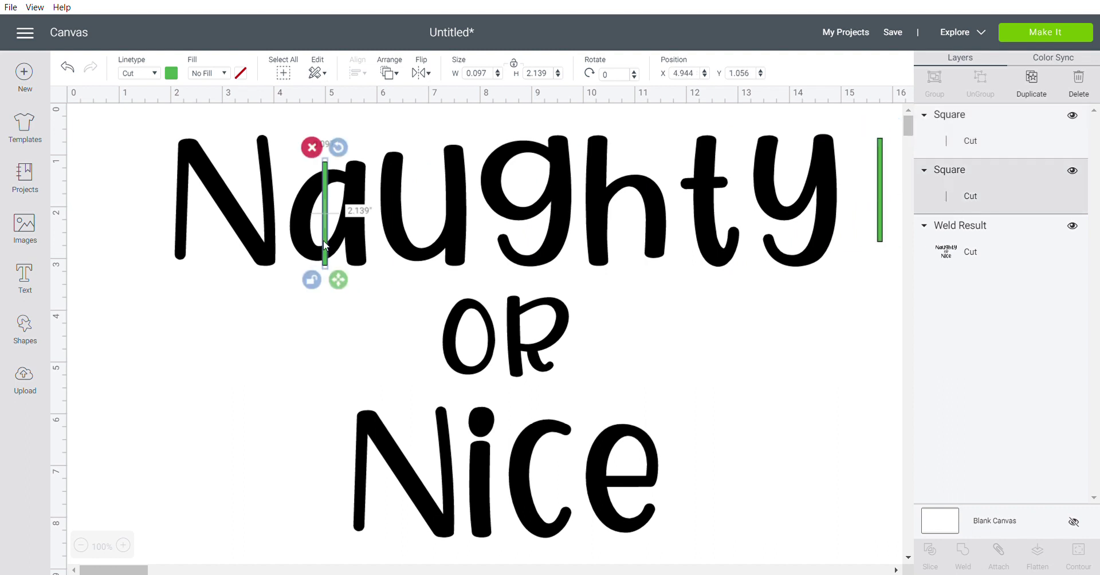
{"action": "left_click", "coordinate": [259, 234], "text": "shift"}
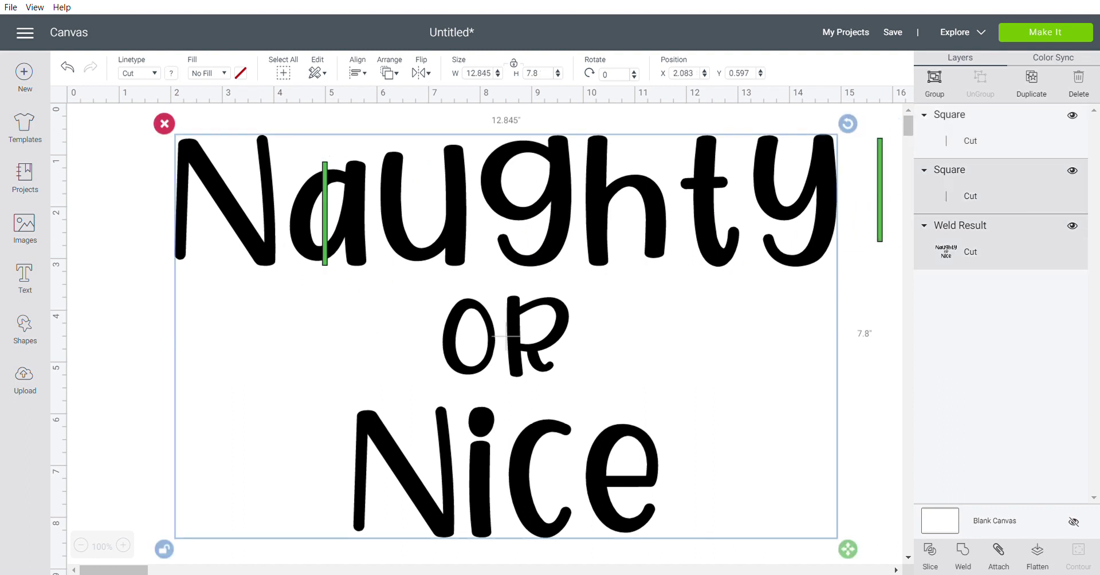
{"action": "left_click", "coordinate": [930, 552]}
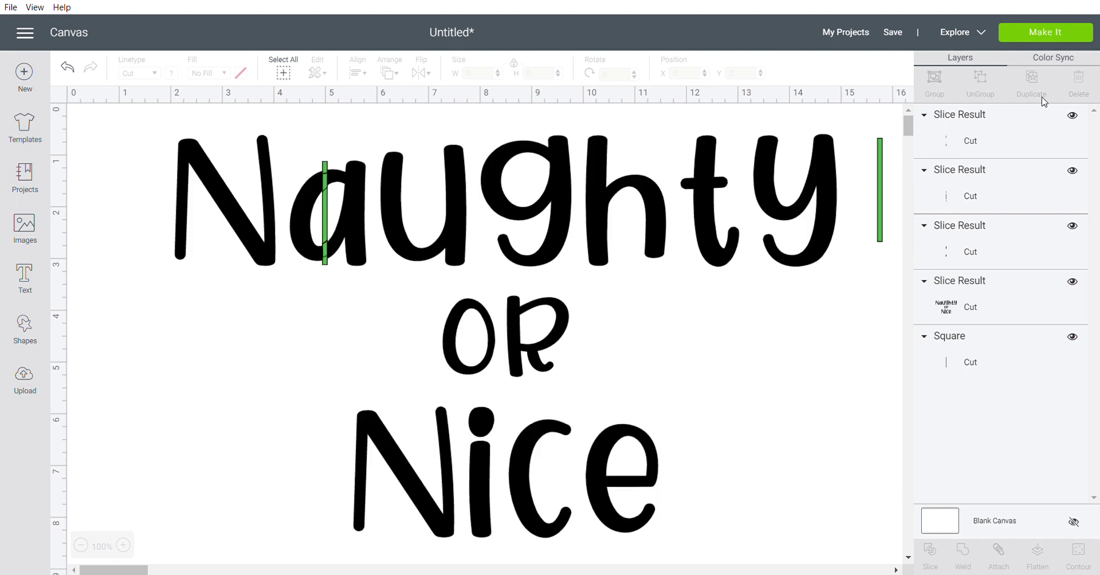
Step: Delete the three leftover slice pieces and move the spare bar onto Naughty's 'g'
{"action": "left_click", "coordinate": [1007, 132]}
{"action": "left_click", "coordinate": [1002, 189], "text": "shift"}
{"action": "left_click", "coordinate": [1009, 237], "text": "shift"}
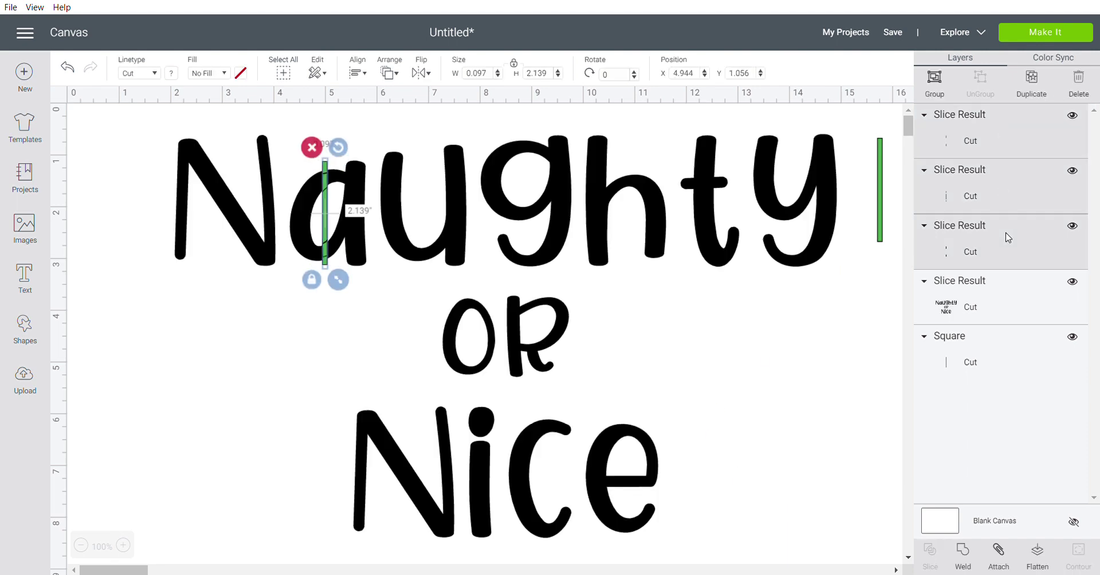
{"action": "left_click", "coordinate": [1079, 85]}
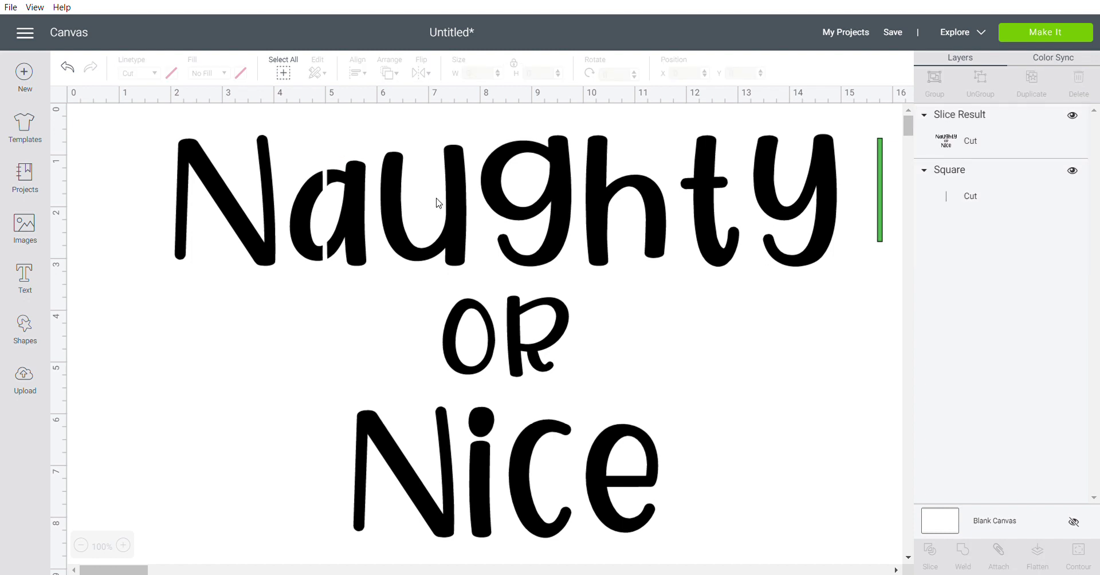
{"action": "left_click", "coordinate": [329, 259]}
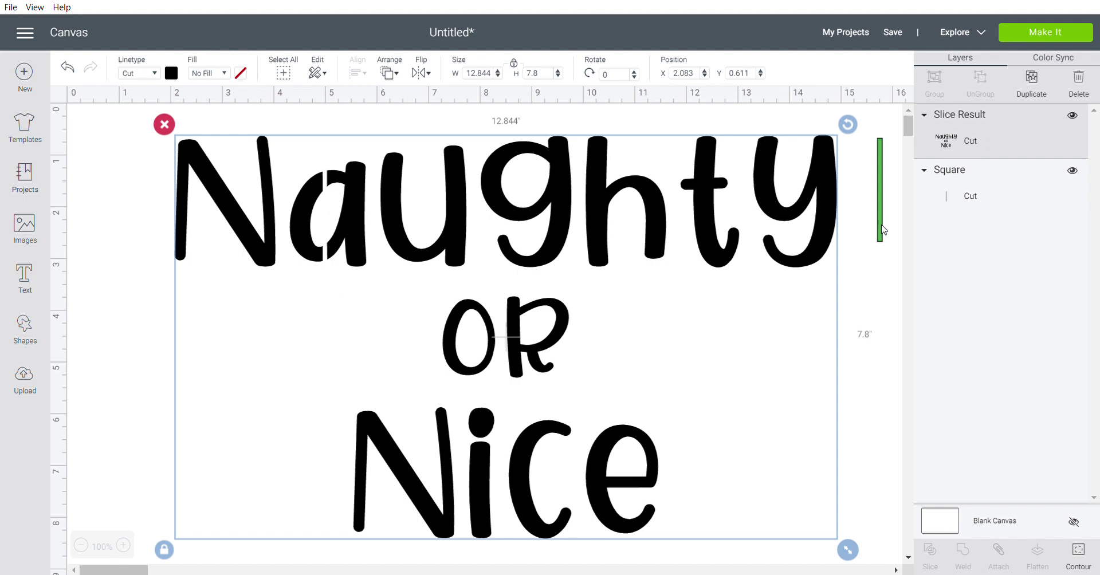
{"action": "left_click_drag", "start_coordinate": [882, 230], "coordinate": [526, 224]}
Step: Place green bar copies over OR's 'O' and Nice's 'e', plus a spare bar beside OR
{"action": "left_click", "coordinate": [1031, 86]}
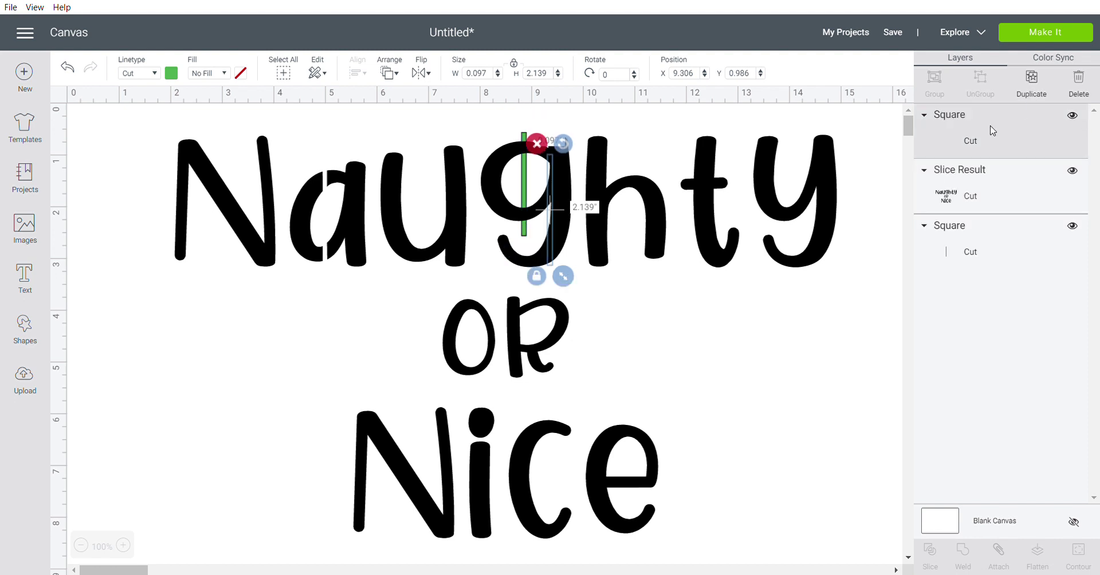
{"action": "left_click_drag", "start_coordinate": [547, 239], "coordinate": [471, 369]}
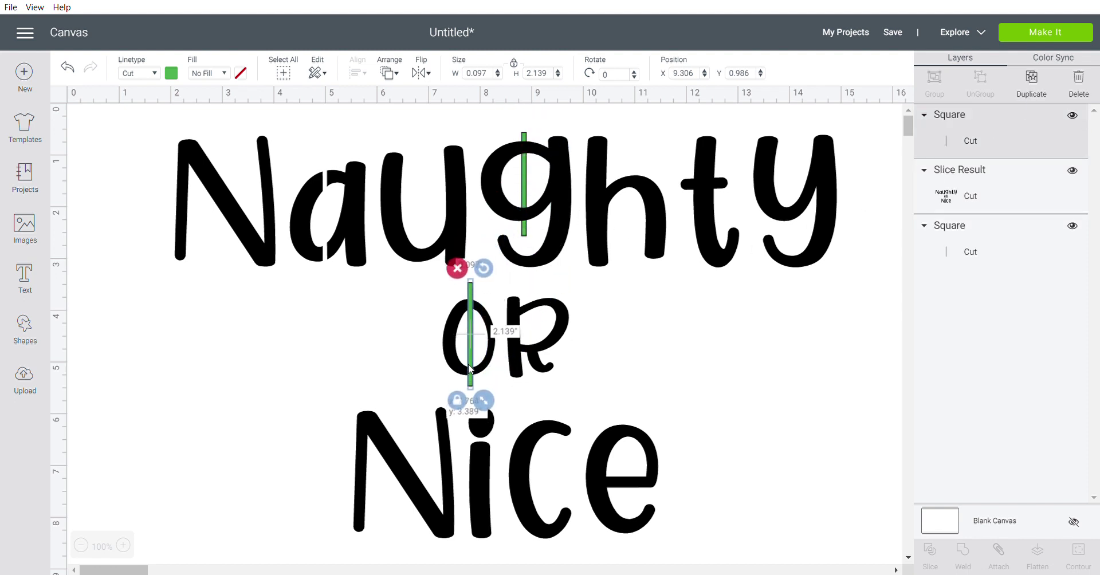
{"action": "left_click", "coordinate": [1032, 83]}
{"action": "left_click_drag", "start_coordinate": [499, 385], "coordinate": [599, 370]}
{"action": "left_click_drag", "start_coordinate": [599, 370], "coordinate": [626, 460]}
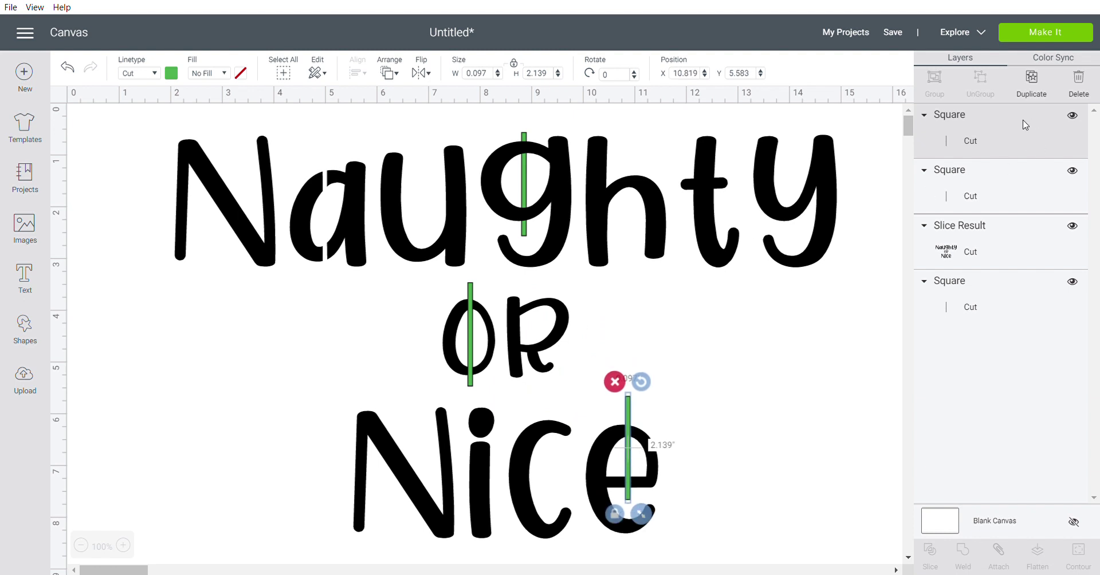
{"action": "left_click", "coordinate": [1031, 83]}
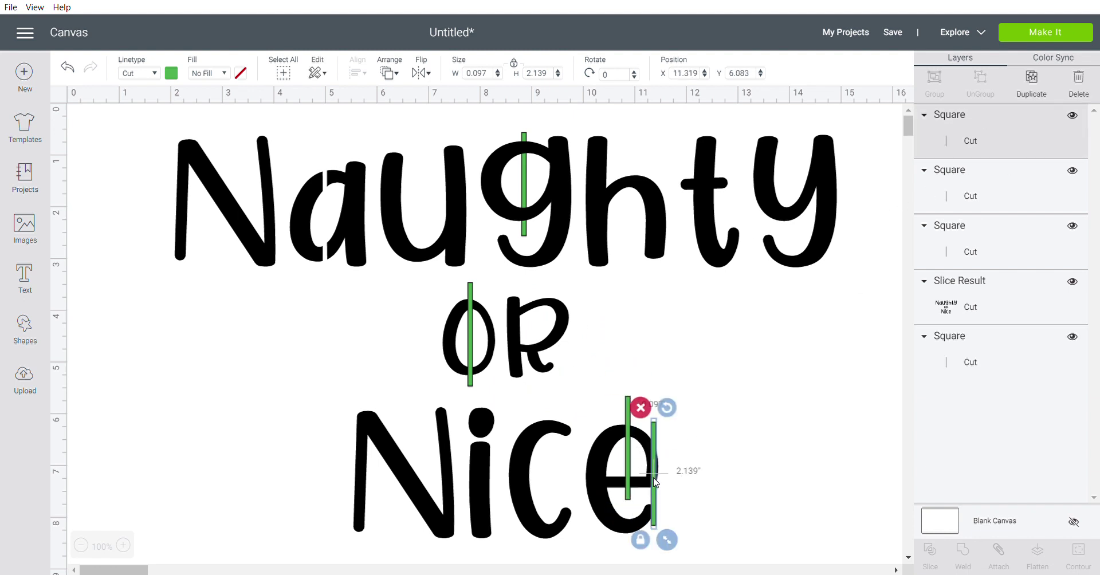
{"action": "left_click_drag", "start_coordinate": [656, 488], "coordinate": [627, 424]}
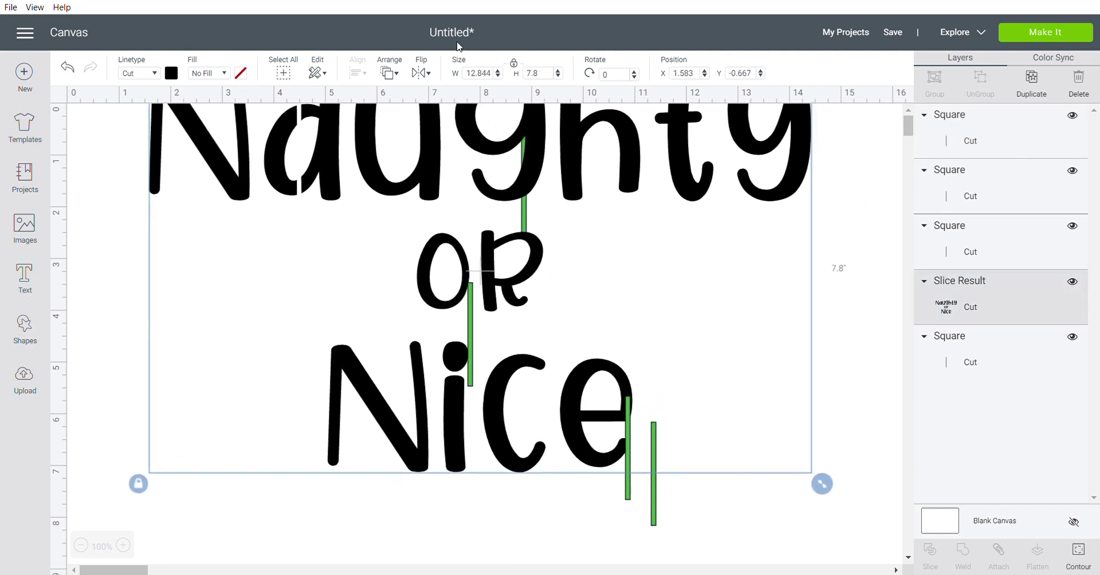
{"action": "left_click", "coordinate": [67, 67]}
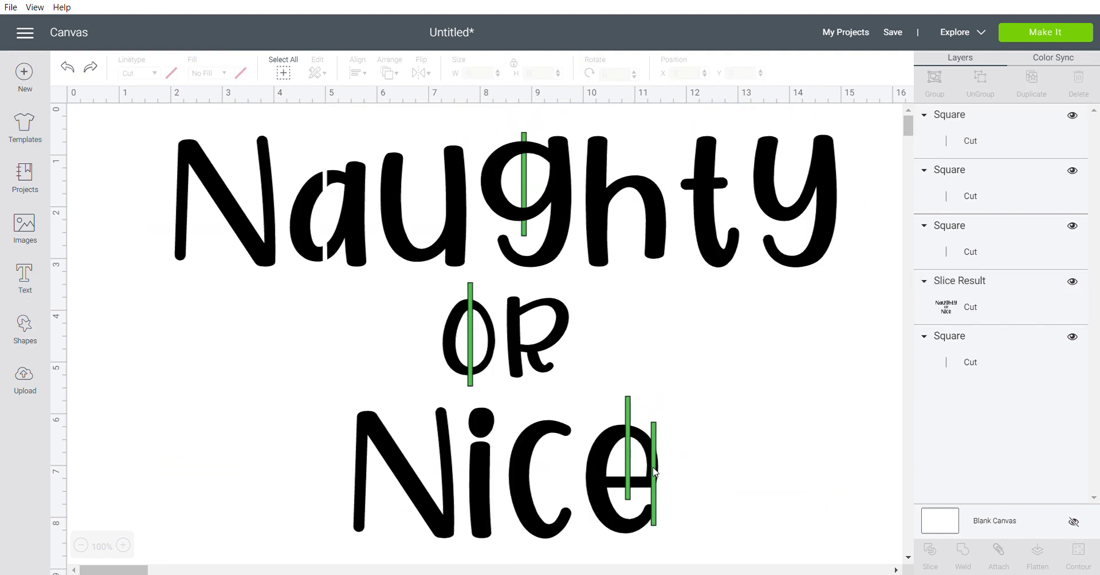
{"action": "left_click_drag", "start_coordinate": [656, 473], "coordinate": [711, 350]}
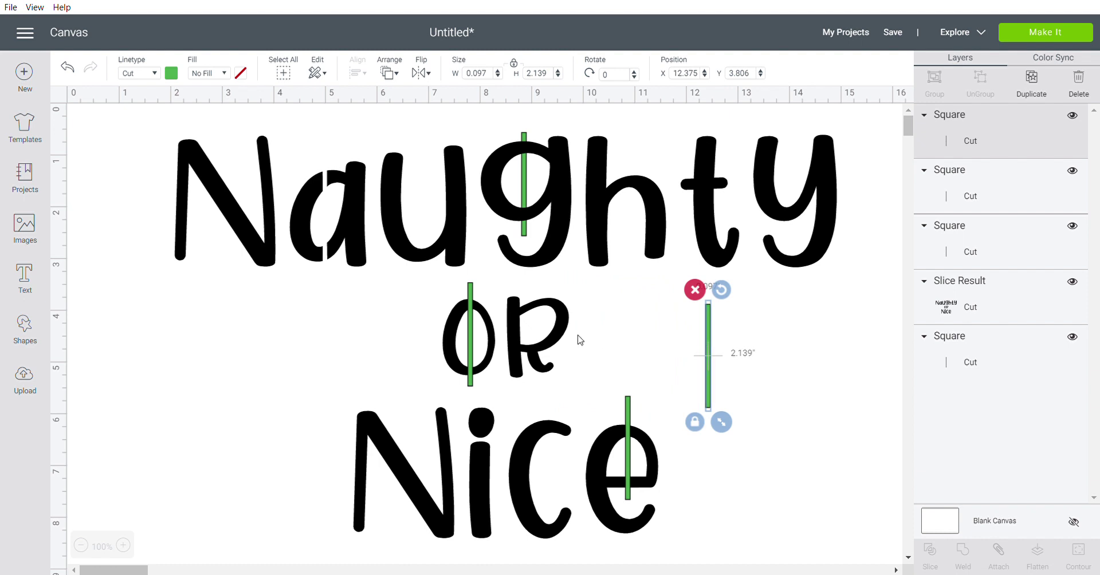
Step: Shorten a green bar to 0.7 in tall and place it on OR's 'R'
{"action": "left_click", "coordinate": [695, 425]}
{"action": "left_click_drag", "start_coordinate": [561, 77], "coordinate": [562, 77]}
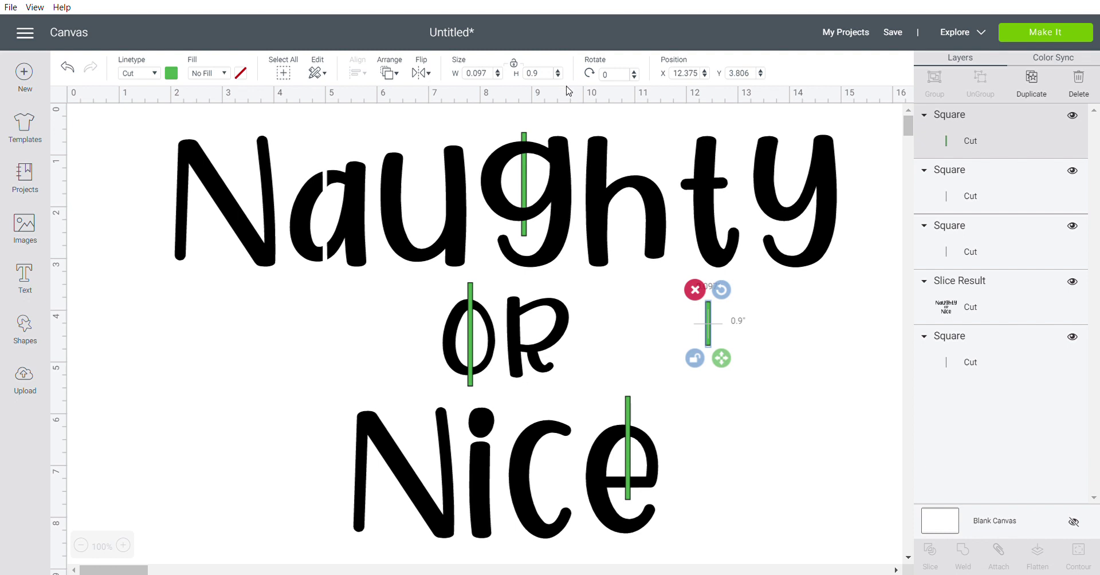
{"action": "left_click", "coordinate": [558, 77]}
{"action": "left_click", "coordinate": [558, 77]}
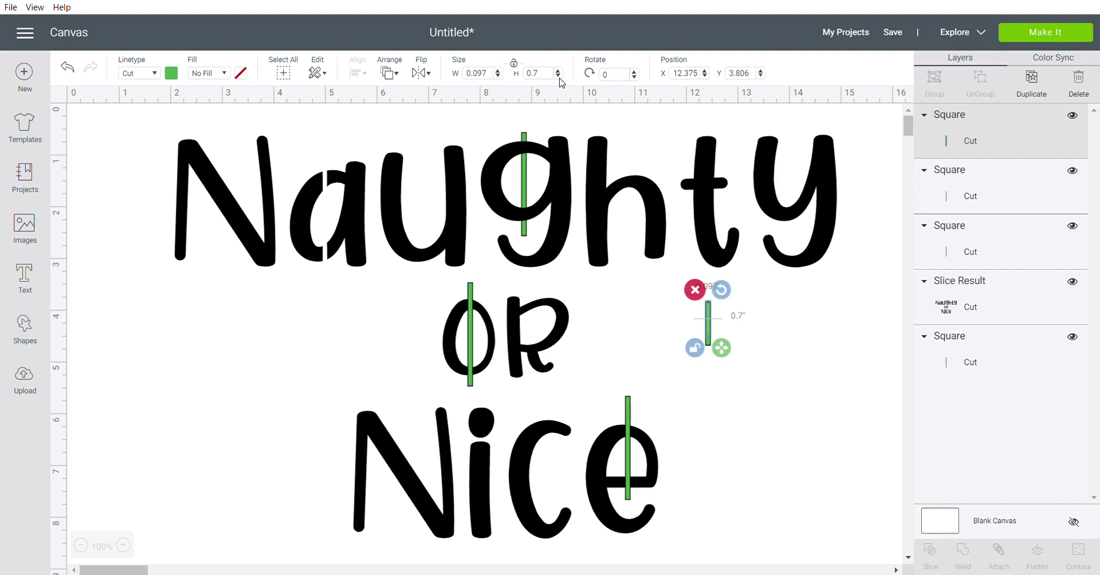
{"action": "left_click_drag", "start_coordinate": [710, 327], "coordinate": [525, 319]}
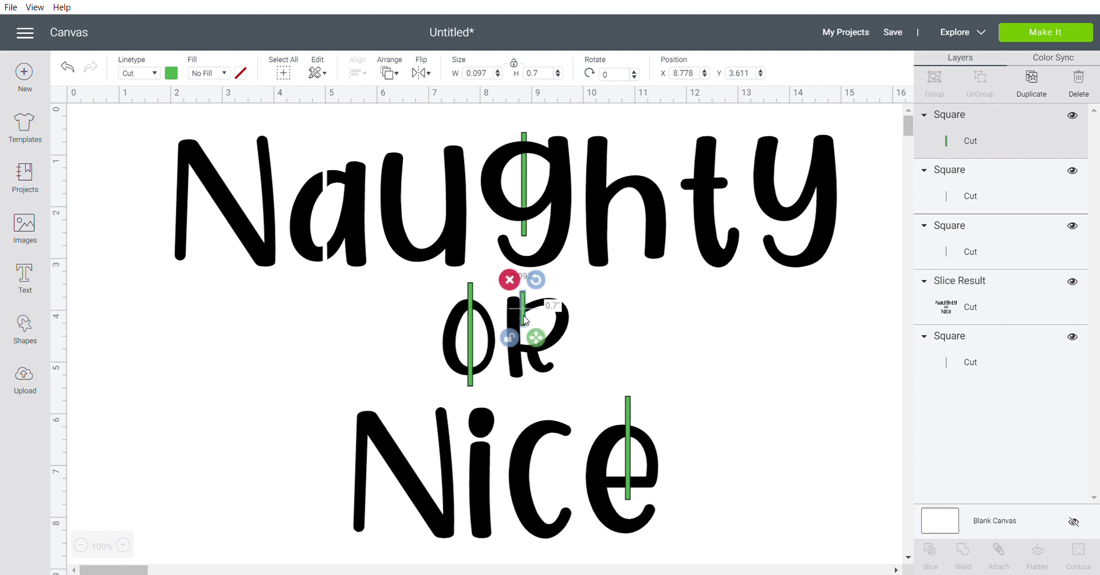
Step: Duplicate the short bar, rotate the copy to 341° and set it across the R's leg
{"action": "left_click", "coordinate": [1031, 80]}
{"action": "left_click_drag", "start_coordinate": [562, 308], "coordinate": [552, 304]}
{"action": "left_click_drag", "start_coordinate": [541, 349], "coordinate": [540, 358]}
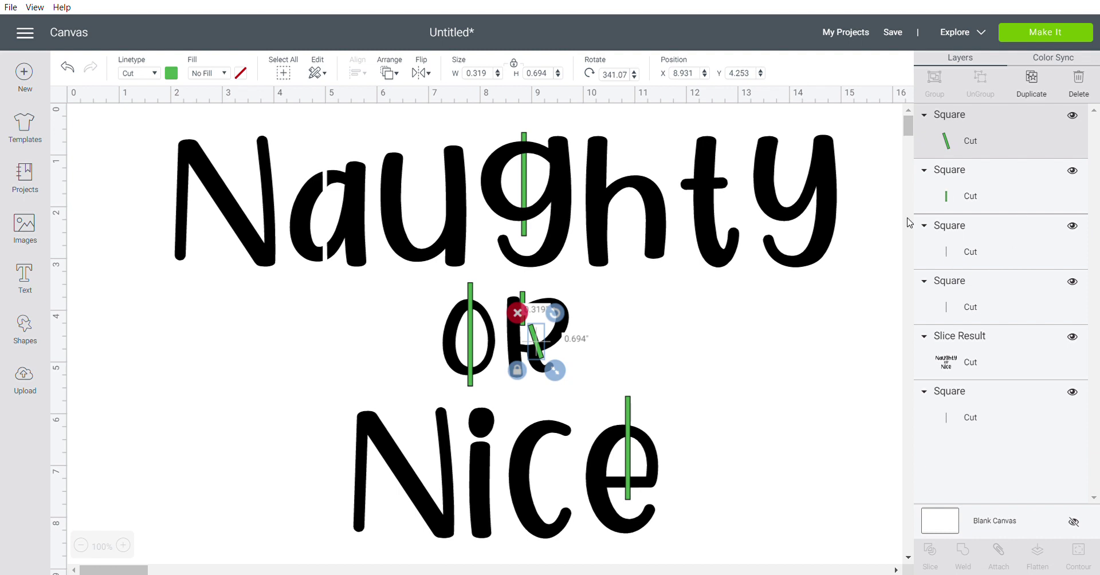
Step: Slice the short bar through the text and delete its two leftover pieces
{"action": "left_click", "coordinate": [760, 224], "text": "shift"}
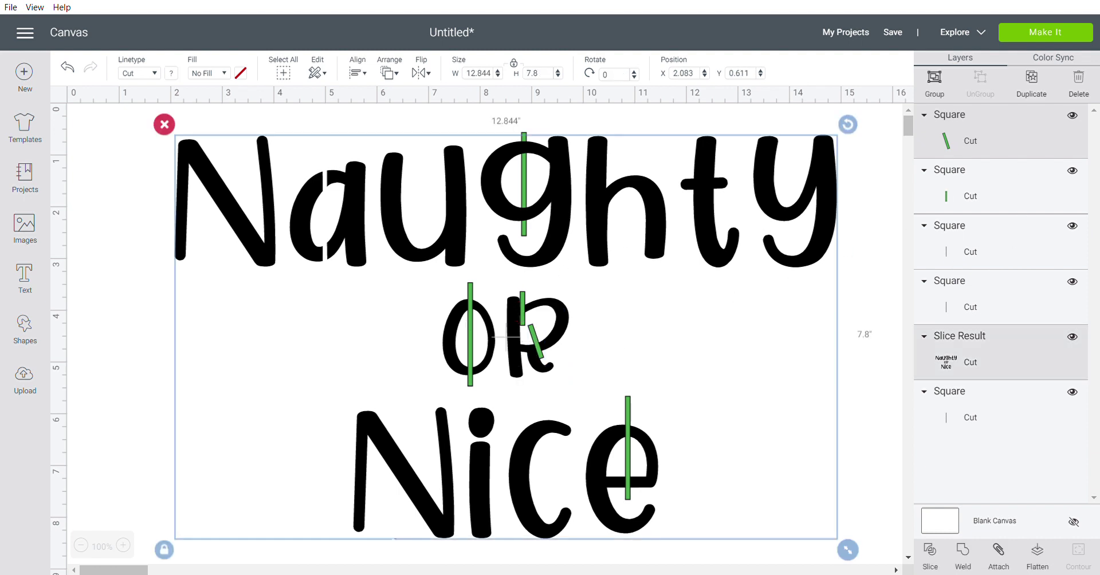
{"action": "left_click", "coordinate": [929, 555]}
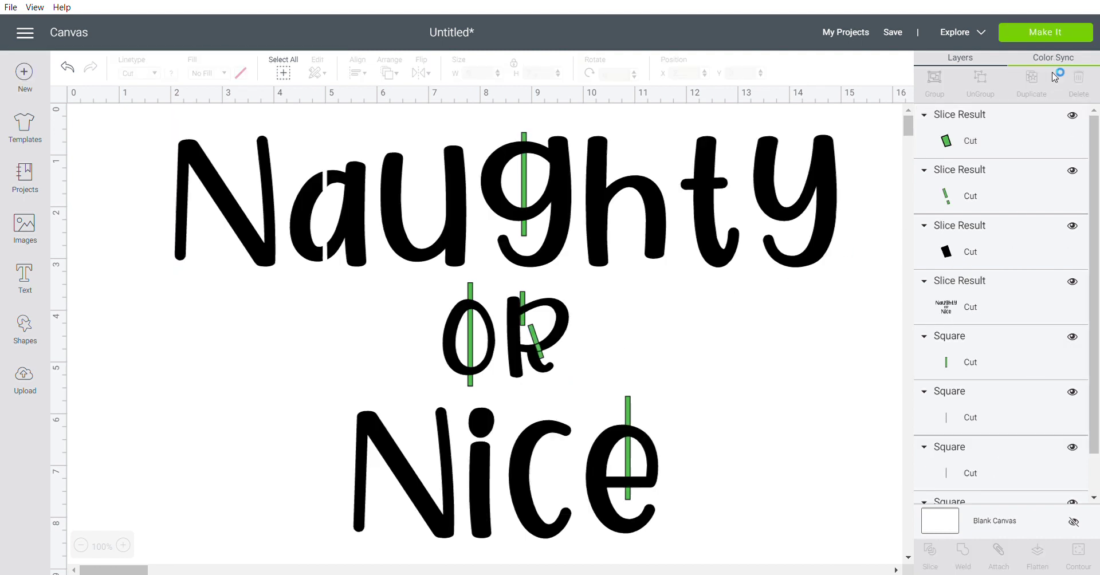
{"action": "left_click", "coordinate": [999, 136]}
{"action": "left_click", "coordinate": [1004, 261], "text": "shift"}
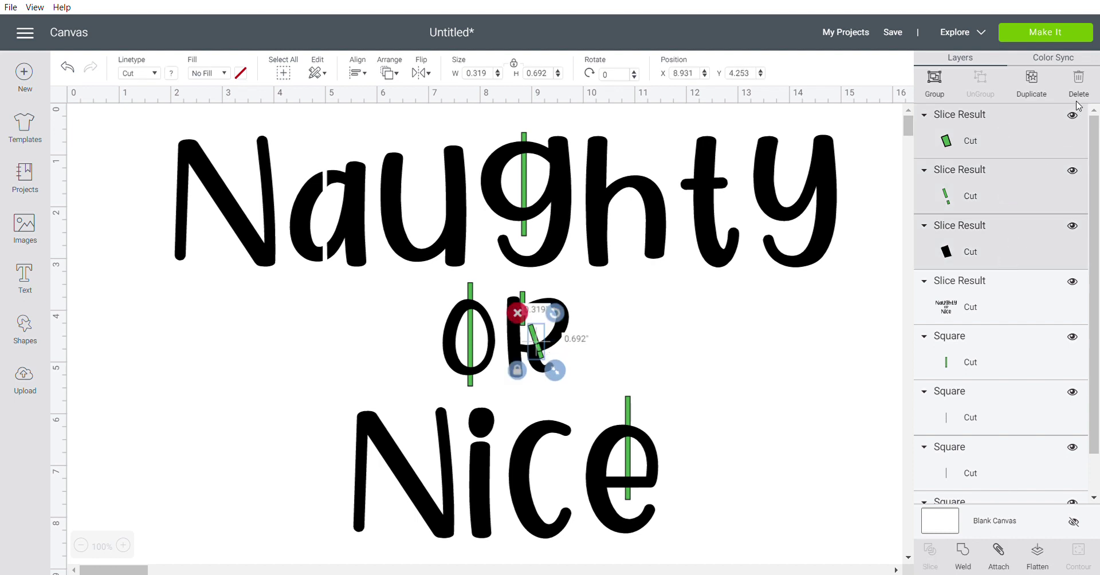
{"action": "left_click", "coordinate": [1079, 86]}
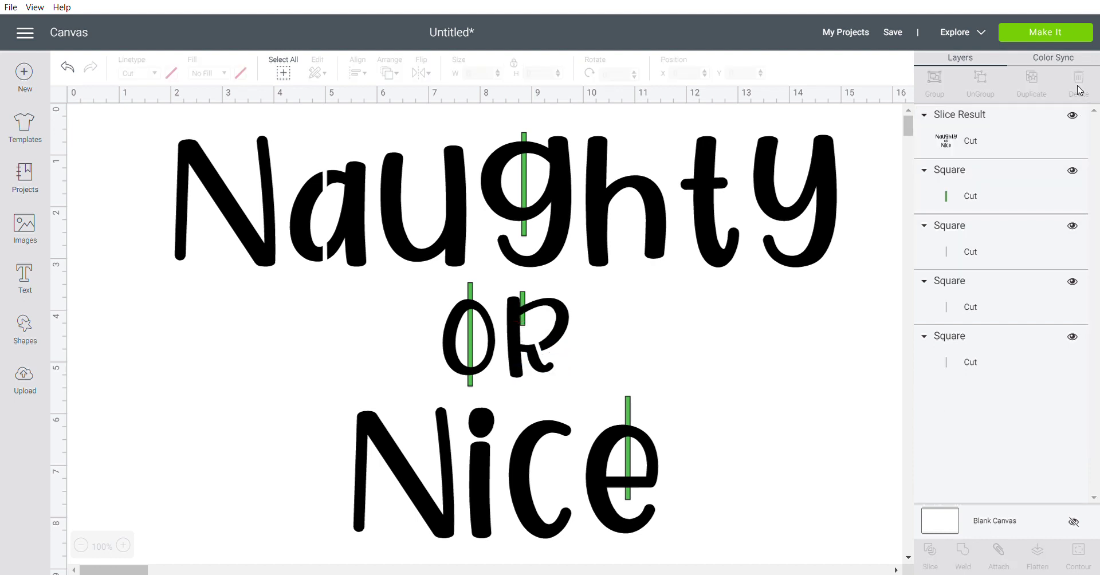
Step: Slice the bar through the R of OR and delete its three leftover pieces
{"action": "left_click", "coordinate": [971, 183]}
{"action": "left_click", "coordinate": [980, 131], "text": "shift"}
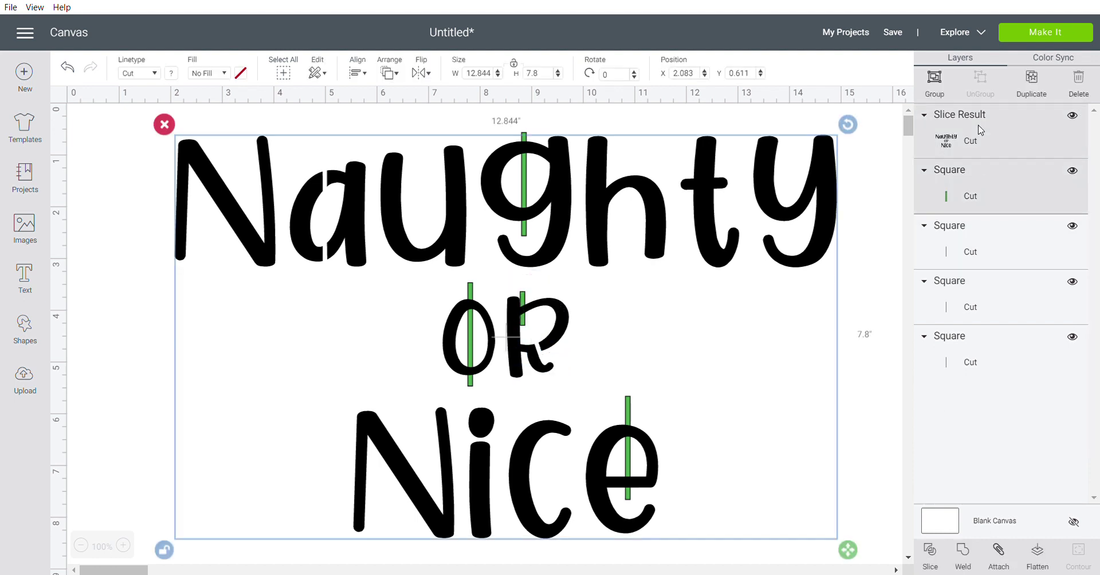
{"action": "left_click", "coordinate": [931, 551]}
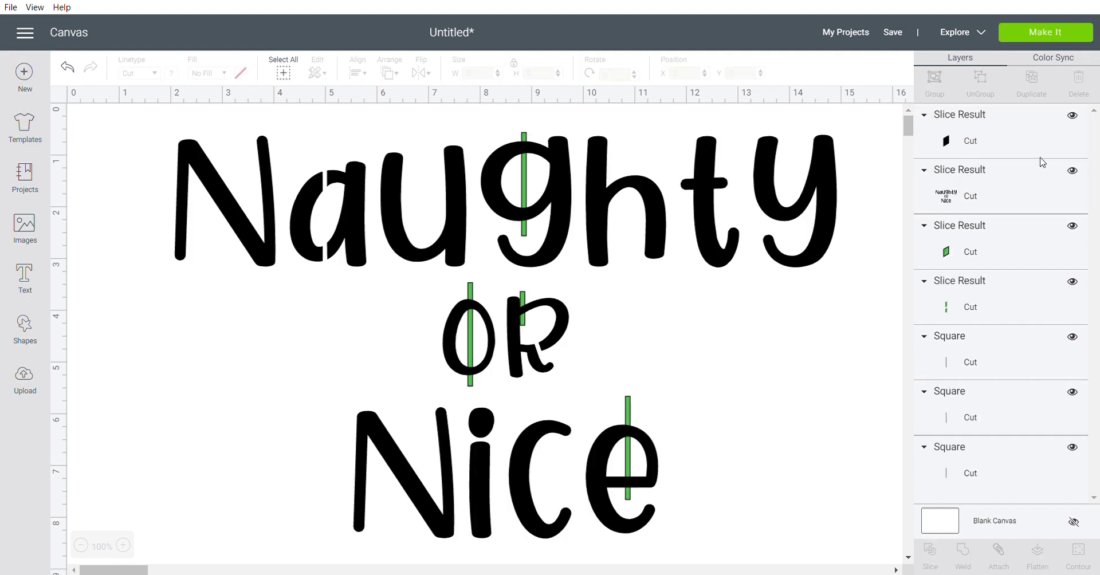
{"action": "left_click", "coordinate": [997, 130]}
{"action": "left_click", "coordinate": [1006, 247], "text": "shift"}
{"action": "left_click", "coordinate": [1008, 293], "text": "shift"}
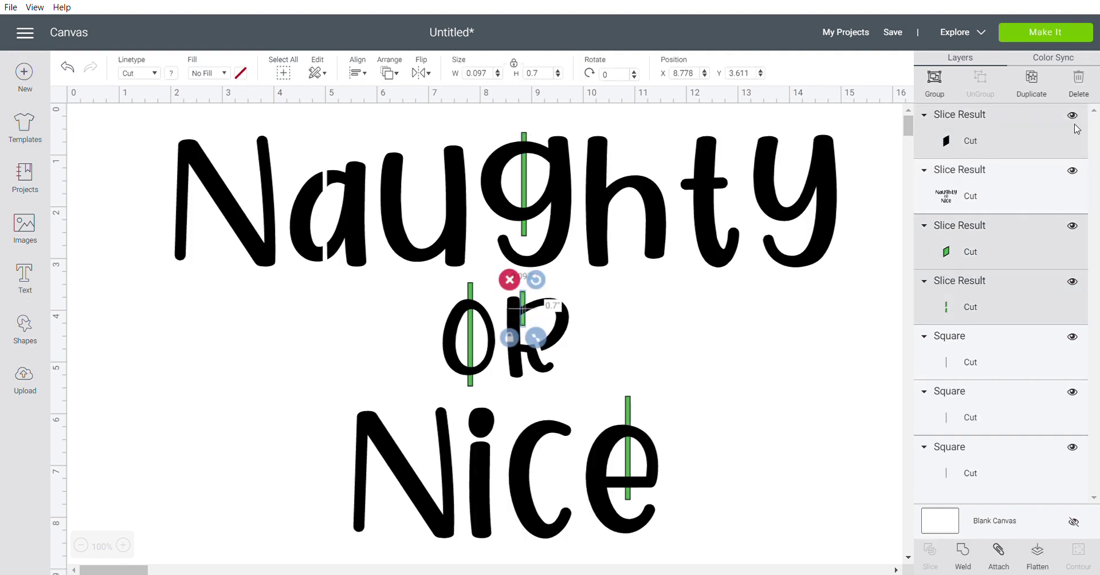
{"action": "left_click", "coordinate": [1079, 86]}
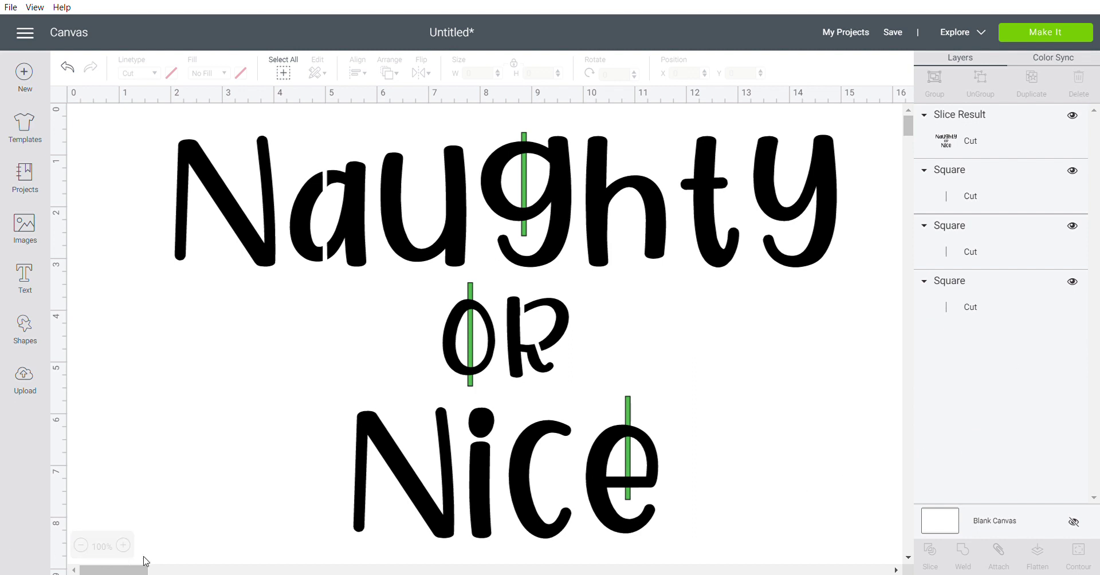
Step: Slice the bar through the e of Nice and delete its three leftover pieces
{"action": "left_click", "coordinate": [994, 198]}
{"action": "left_click", "coordinate": [970, 140], "text": "shift"}
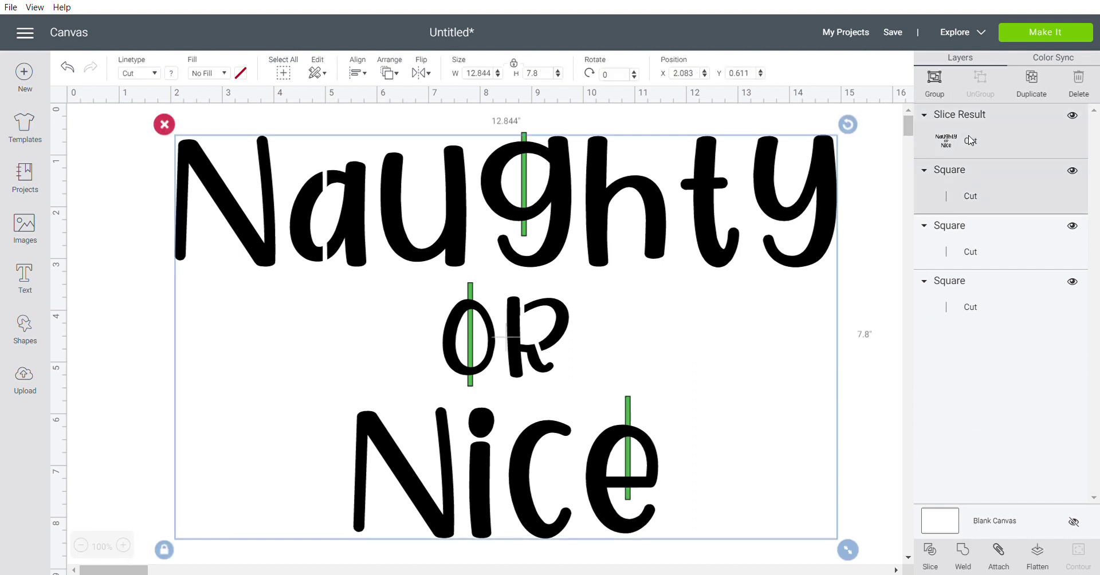
{"action": "left_click", "coordinate": [930, 553]}
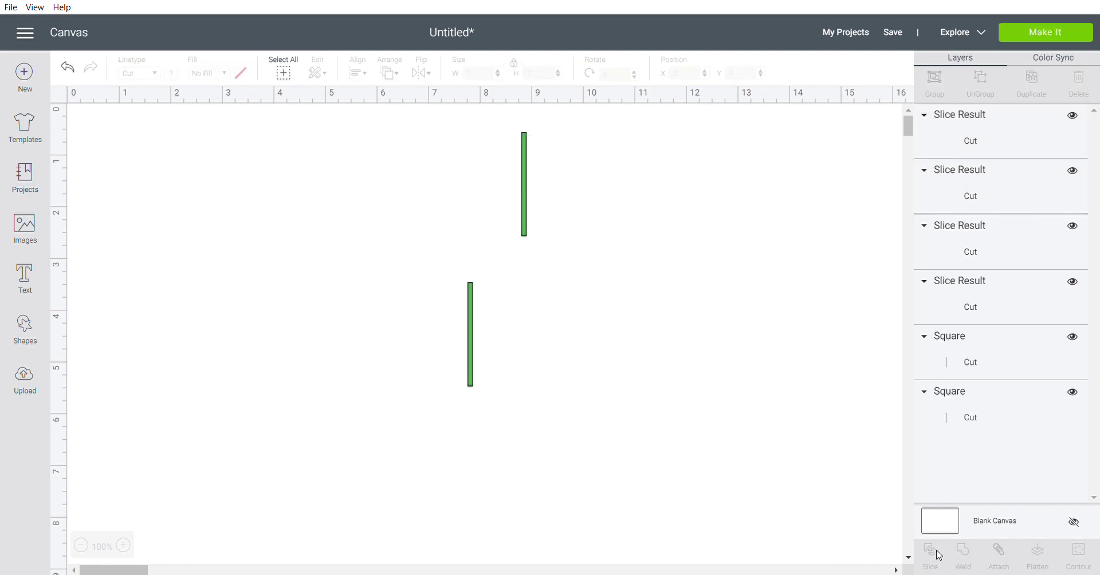
{"action": "left_click", "coordinate": [978, 129]}
{"action": "left_click", "coordinate": [997, 265], "text": "shift"}
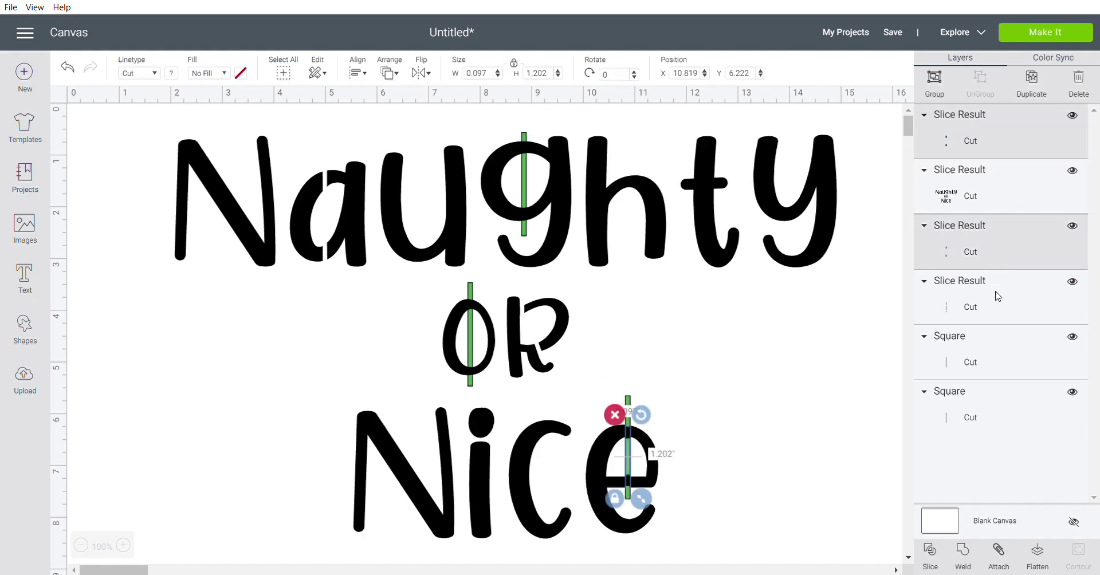
{"action": "left_click", "coordinate": [997, 291], "text": "shift"}
{"action": "left_click", "coordinate": [1079, 80]}
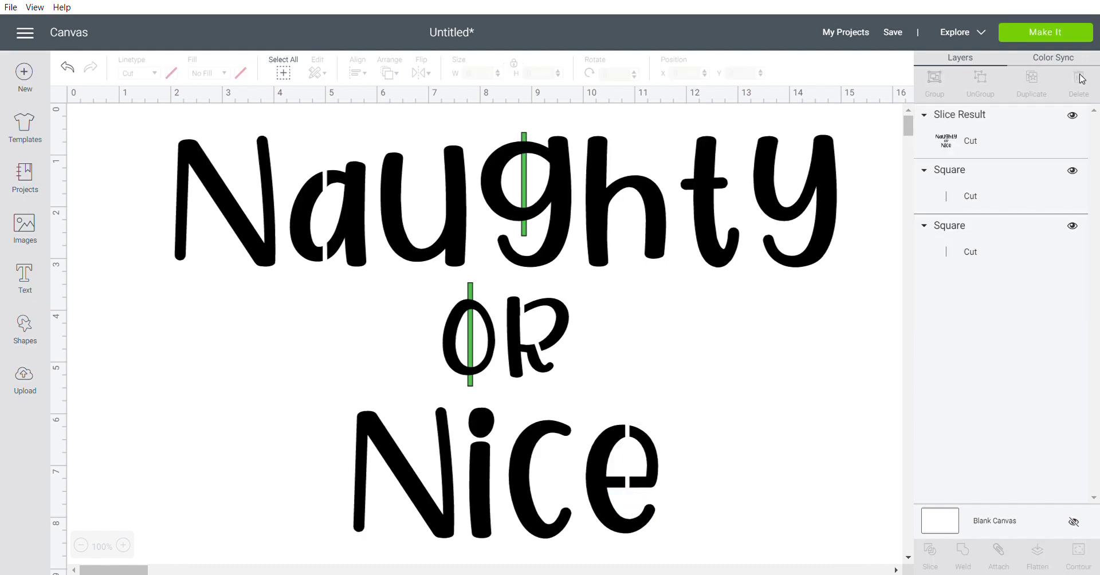
Step: Slice the bar through the O of OR and delete its three leftover pieces
{"action": "left_click", "coordinate": [985, 189]}
{"action": "left_click", "coordinate": [983, 135], "text": "shift"}
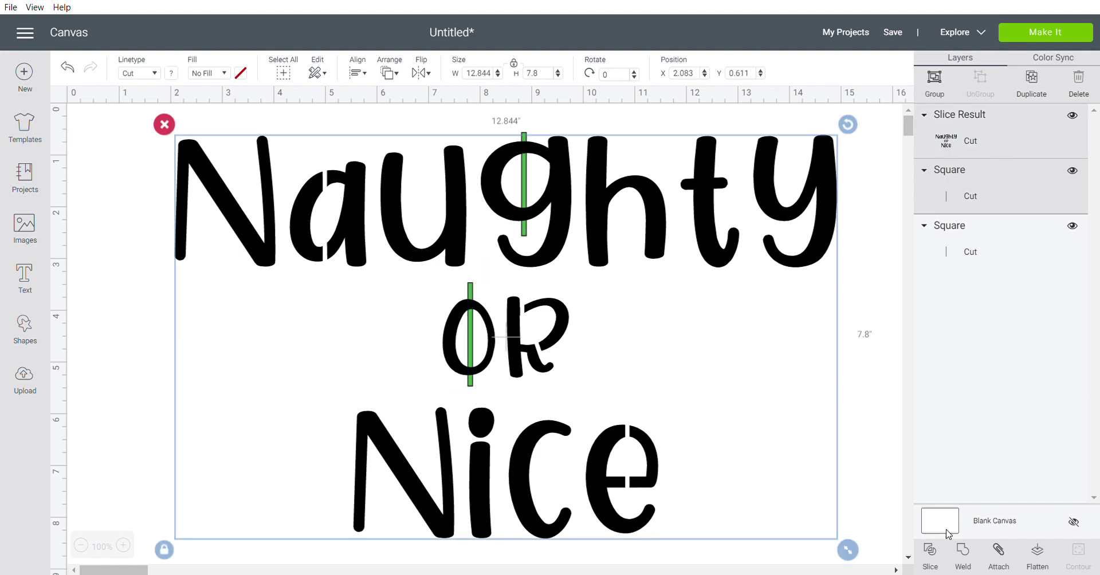
{"action": "left_click", "coordinate": [929, 553]}
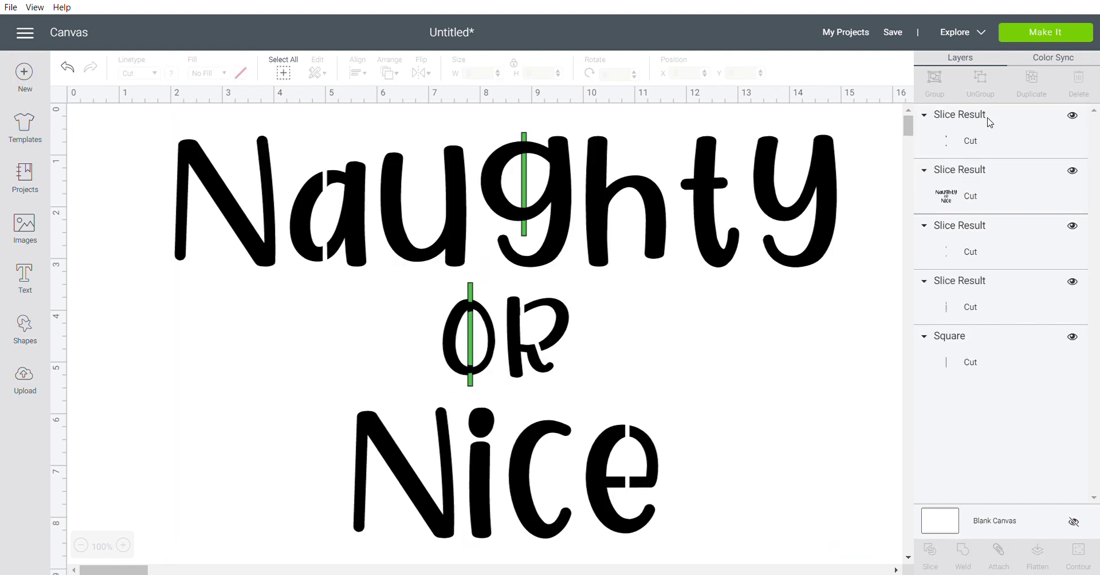
{"action": "left_click", "coordinate": [988, 125]}
{"action": "left_click", "coordinate": [985, 240], "text": "shift"}
{"action": "left_click", "coordinate": [987, 294], "text": "shift"}
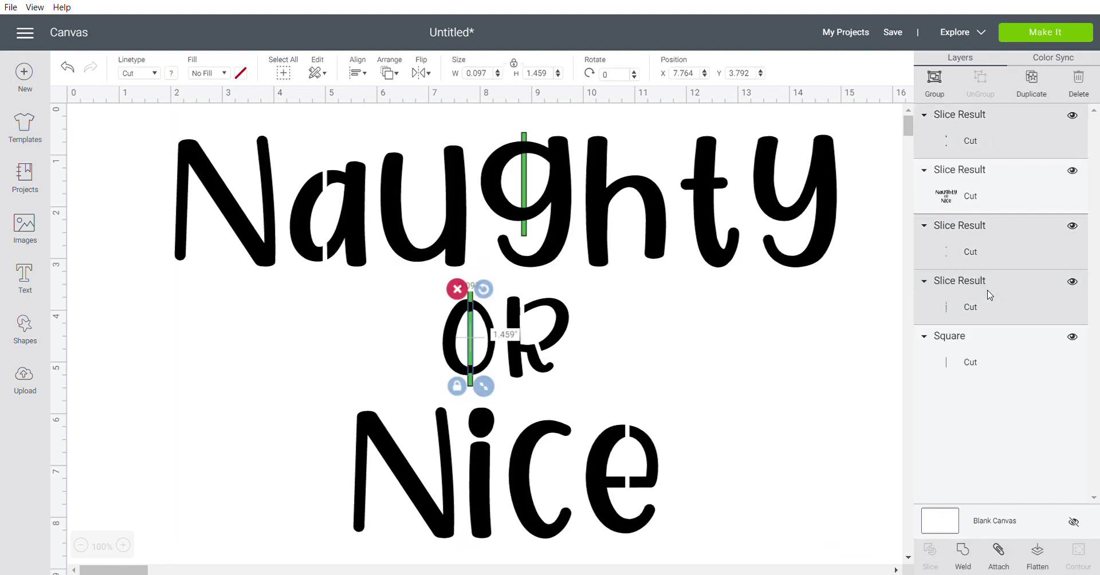
{"action": "left_click", "coordinate": [1079, 86]}
Step: Slice the bar through the g of Naughty and delete its three leftover pieces
{"action": "left_click", "coordinate": [968, 138]}
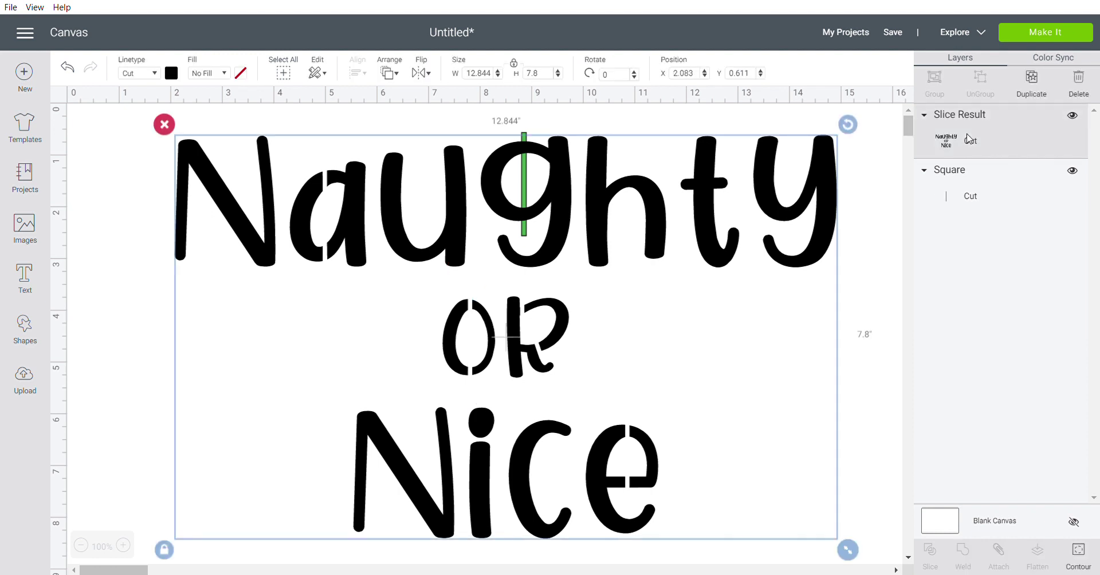
{"action": "left_click", "coordinate": [967, 187], "text": "shift"}
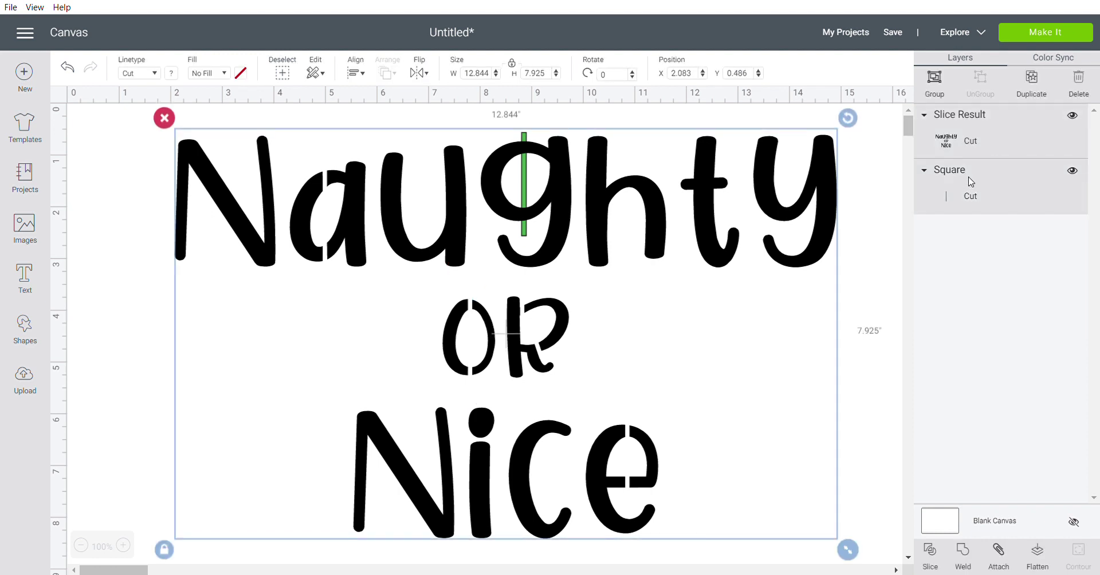
{"action": "left_click", "coordinate": [930, 551]}
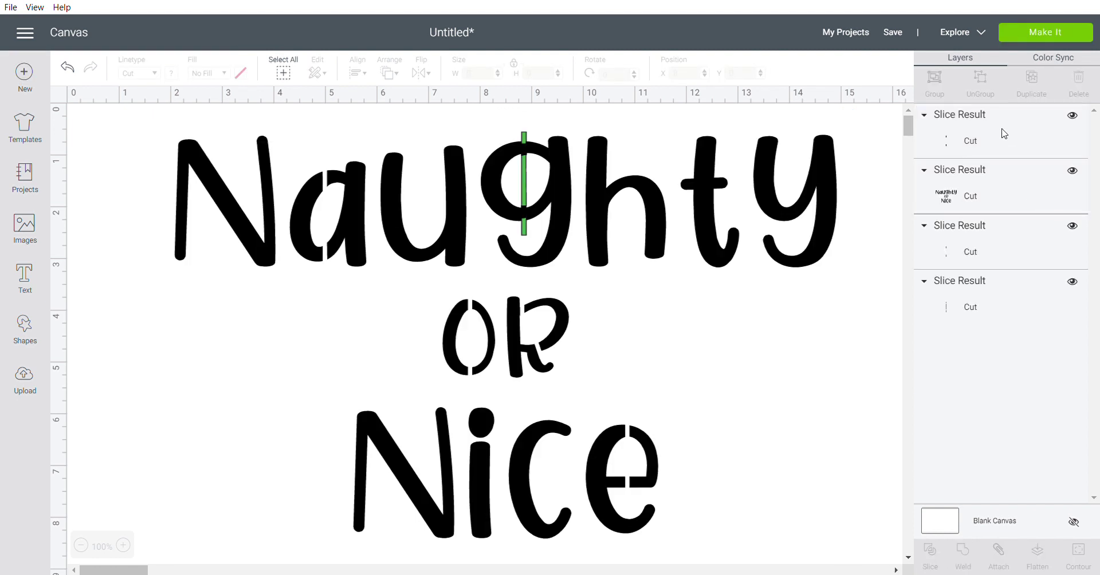
{"action": "left_click", "coordinate": [1004, 134]}
{"action": "left_click", "coordinate": [982, 235], "text": "shift"}
{"action": "left_click", "coordinate": [974, 295], "text": "shift"}
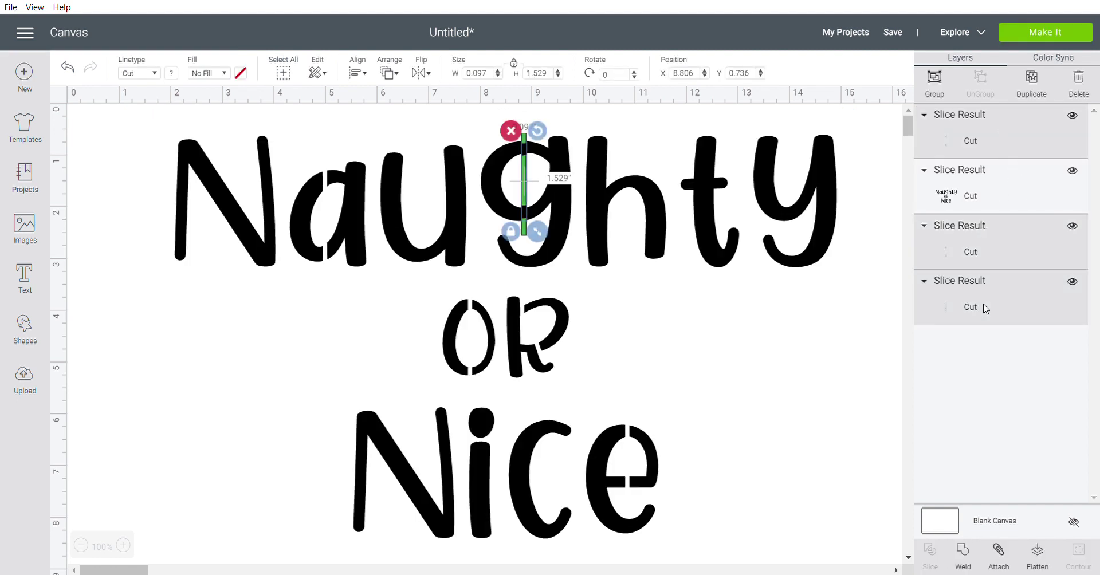
{"action": "left_click", "coordinate": [1080, 89]}
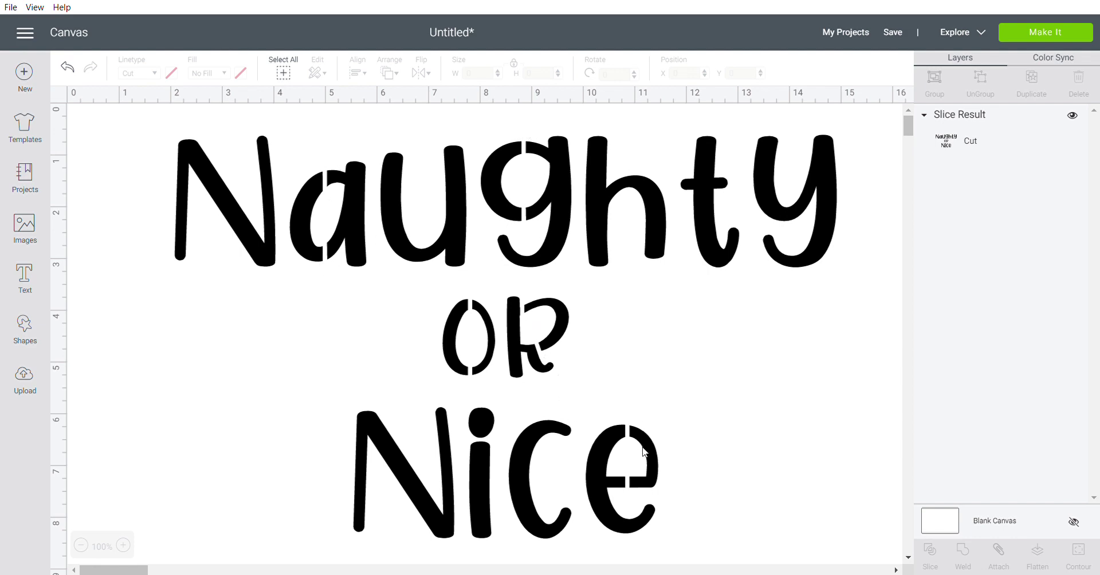
Step: Scale the Naughty or Nice design down, reposition it, and set its width to 3 inches
{"action": "left_click", "coordinate": [628, 239]}
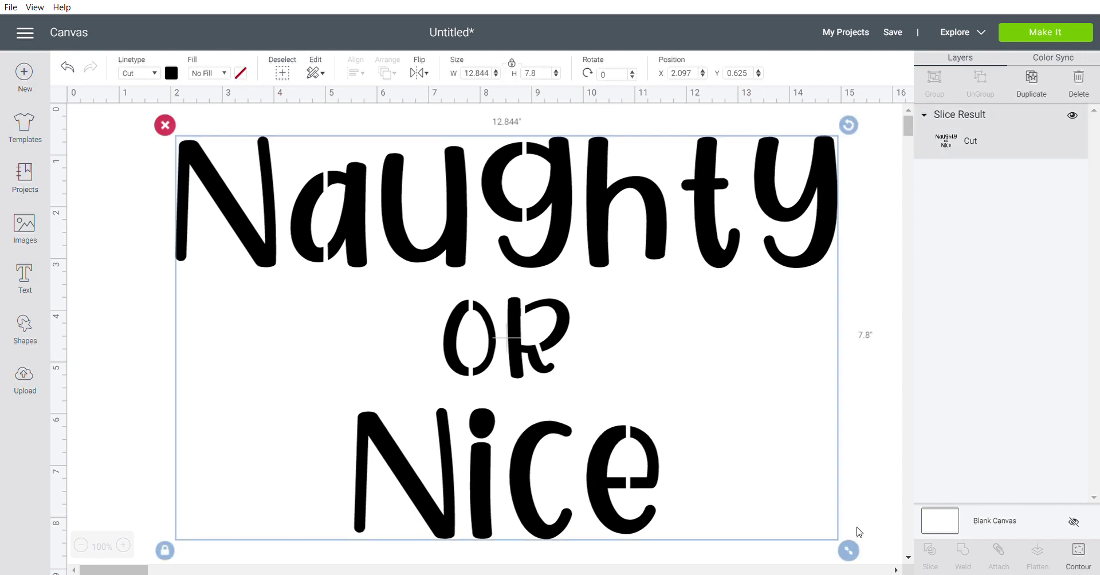
{"action": "left_click_drag", "start_coordinate": [848, 551], "coordinate": [370, 258]}
{"action": "left_click_drag", "start_coordinate": [257, 145], "coordinate": [475, 205]}
{"action": "left_click", "coordinate": [493, 74]}
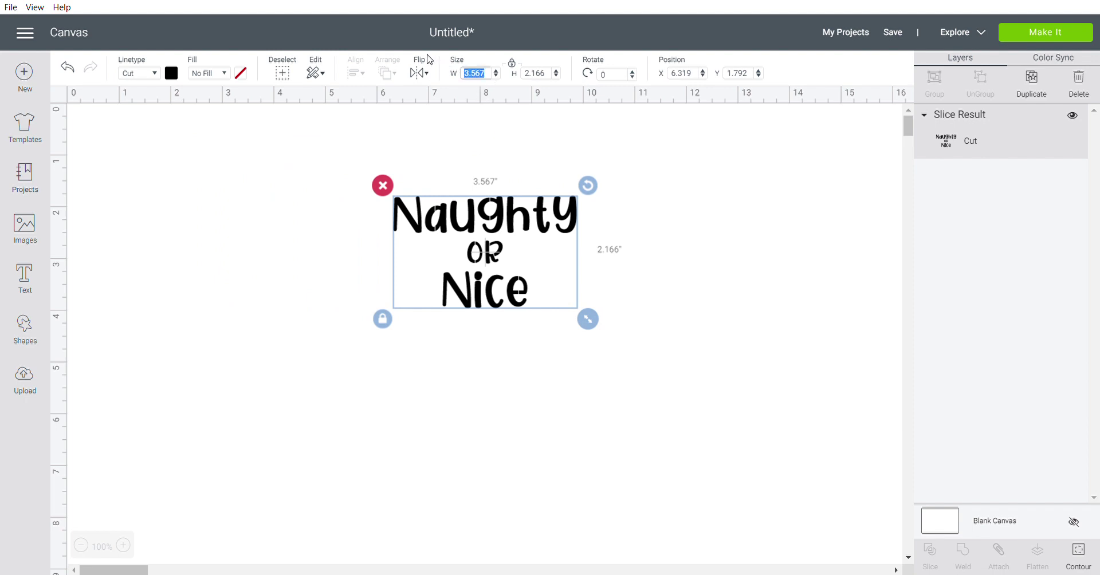
{"action": "type", "text": "3."}
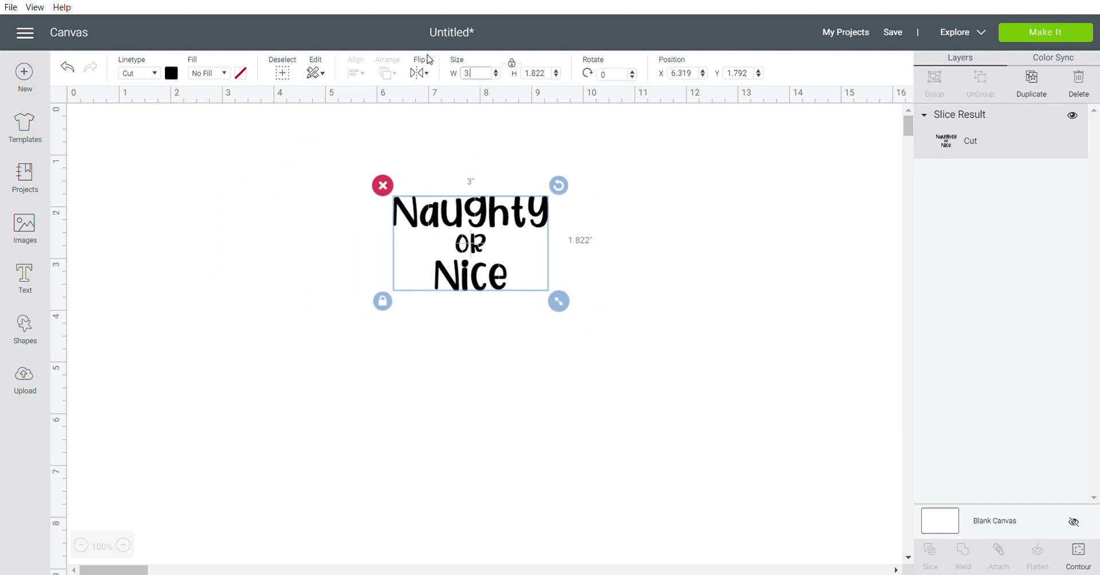
{"action": "left_click", "coordinate": [26, 330]}
Step: Add a white square sized 5.5 inches and move it up and left
{"action": "left_click", "coordinate": [85, 229]}
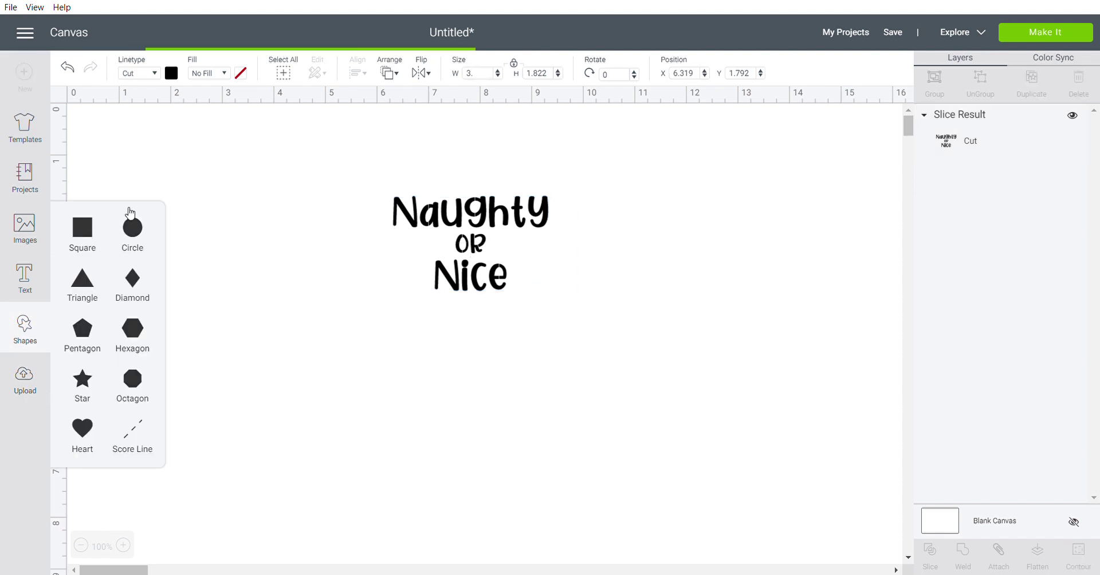
{"action": "left_click", "coordinate": [173, 76]}
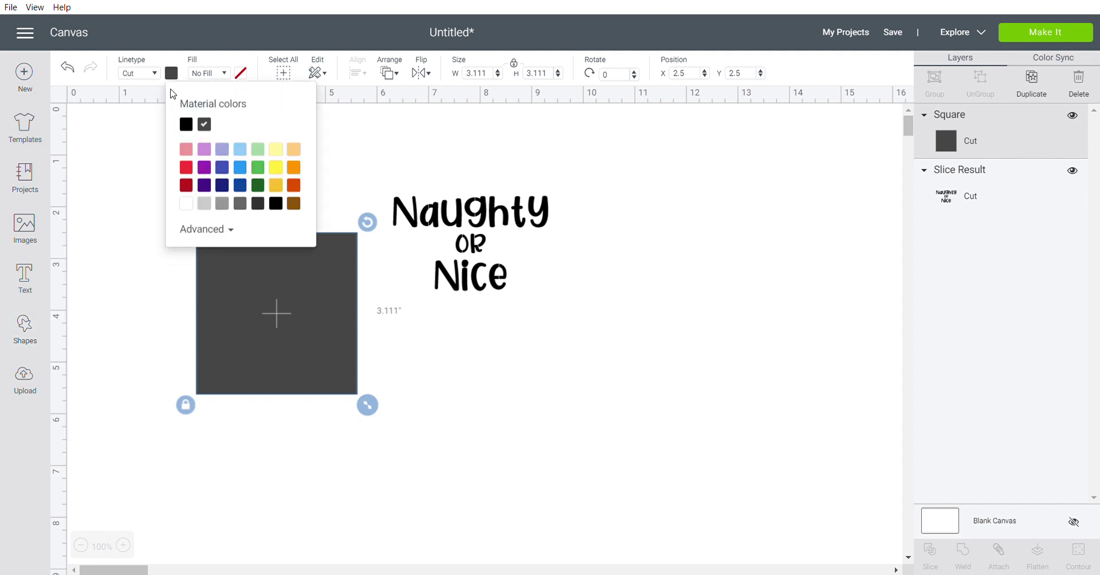
{"action": "left_click", "coordinate": [186, 204]}
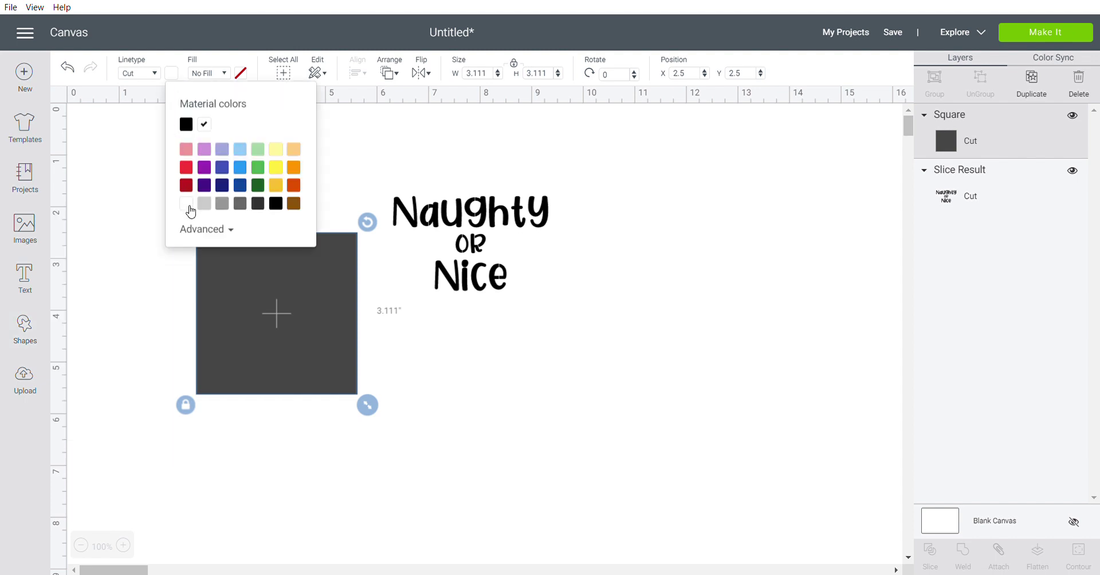
{"action": "left_click", "coordinate": [496, 75]}
{"action": "type", "text": "5.5"}
{"action": "key", "text": "Return"}
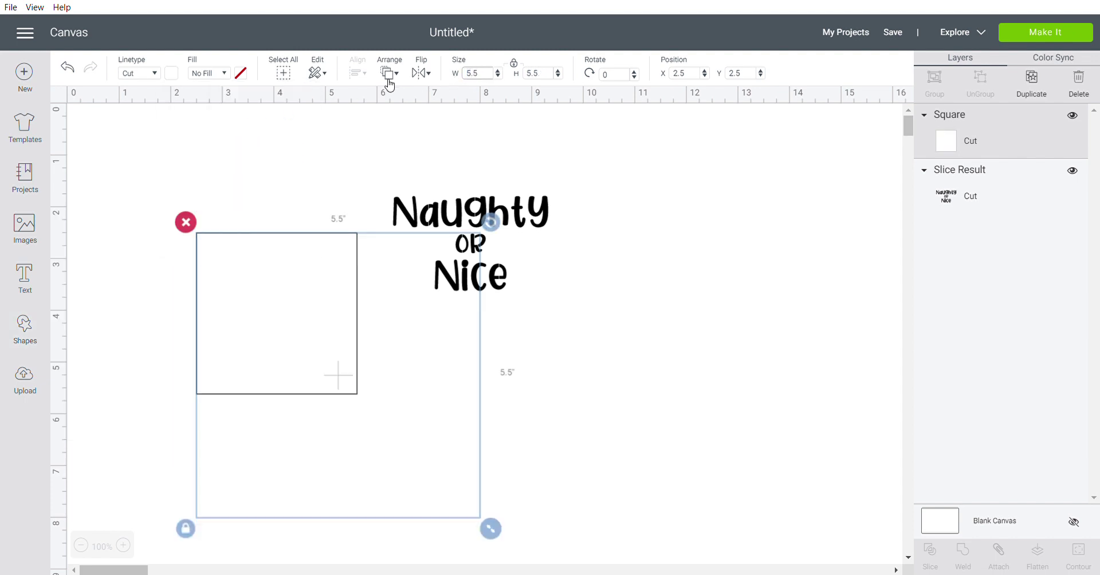
{"action": "left_click_drag", "start_coordinate": [326, 362], "coordinate": [215, 240]}
Step: Move the Naughty or Nice text onto the white square
{"action": "left_click", "coordinate": [396, 246]}
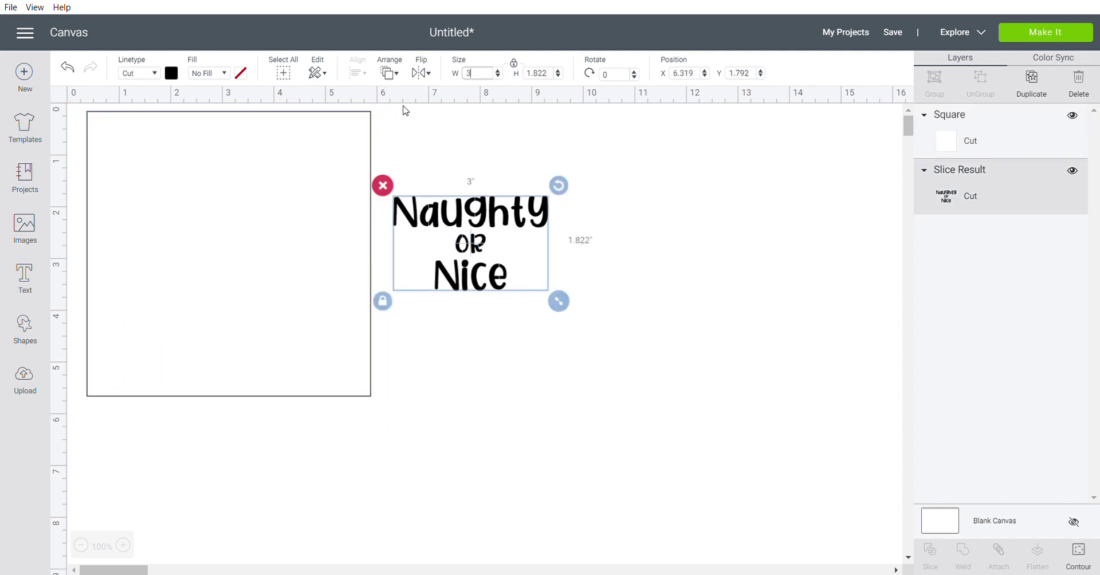
{"action": "left_click_drag", "start_coordinate": [469, 191], "coordinate": [362, 224]}
{"action": "left_click_drag", "start_coordinate": [476, 225], "coordinate": [536, 235]}
{"action": "left_click", "coordinate": [611, 231]}
{"action": "left_click_drag", "start_coordinate": [608, 232], "coordinate": [330, 232]}
{"action": "left_click", "coordinate": [391, 73]}
Step: Bring the text to the front, centre it on the square, attach them, and move the pair top-left
{"action": "left_click", "coordinate": [411, 162]}
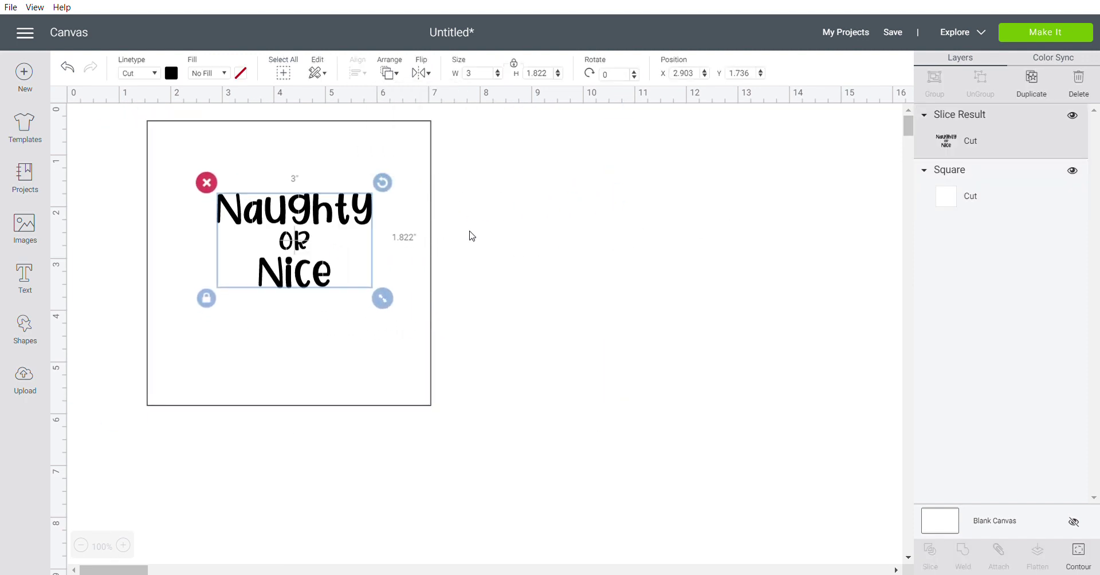
{"action": "left_click_drag", "start_coordinate": [270, 480], "coordinate": [303, 150]}
{"action": "left_click", "coordinate": [357, 73]}
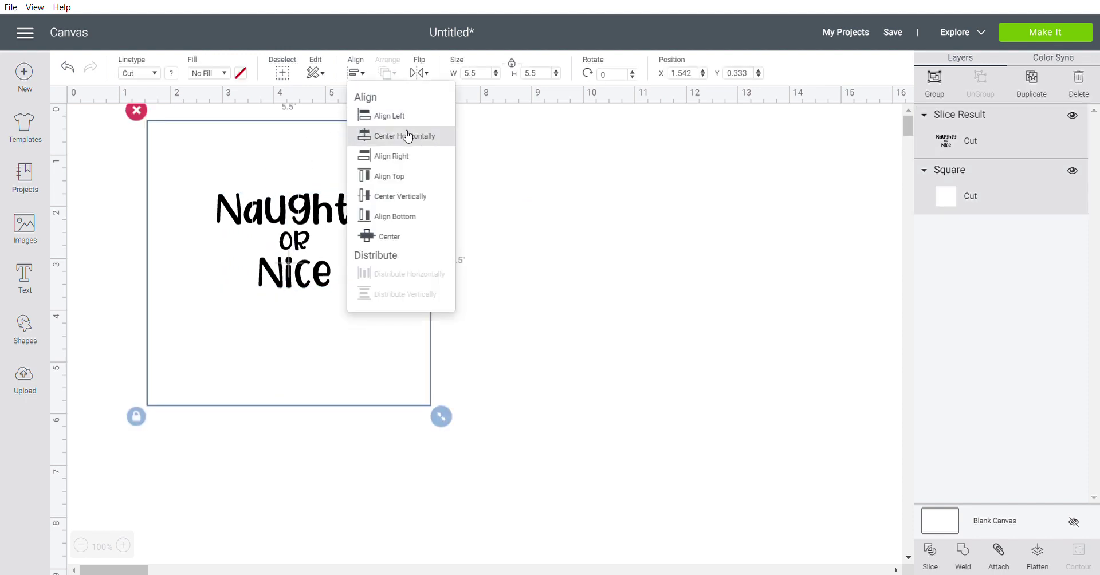
{"action": "left_click", "coordinate": [385, 241]}
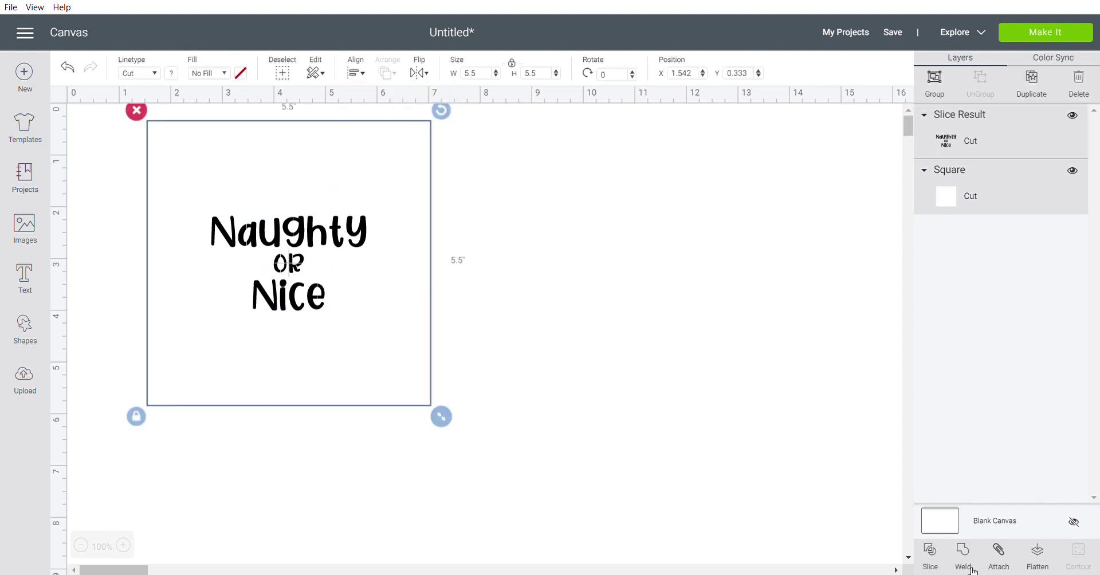
{"action": "left_click", "coordinate": [999, 559]}
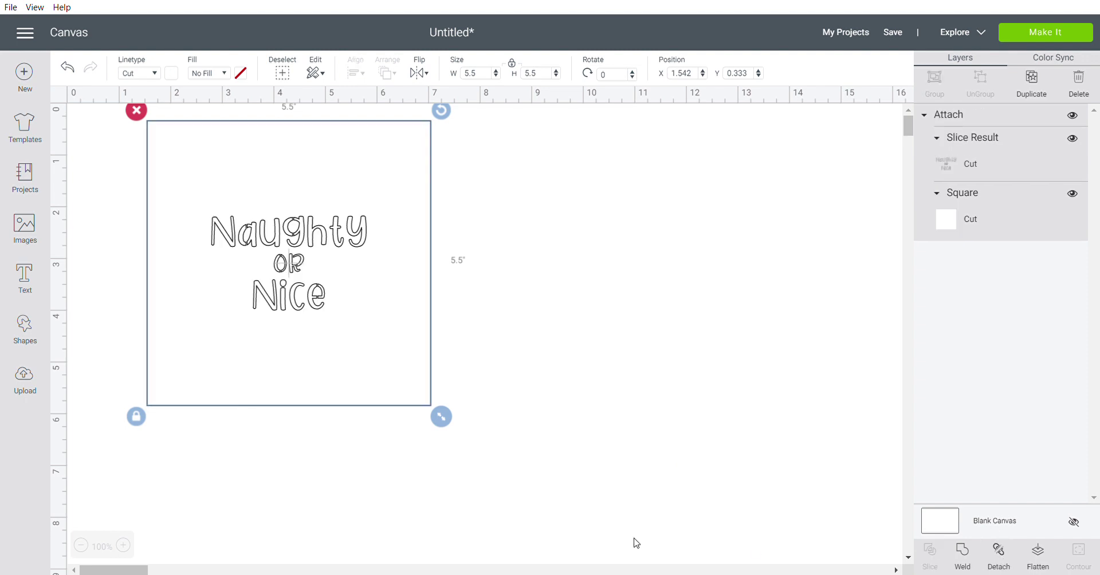
{"action": "left_click_drag", "start_coordinate": [309, 238], "coordinate": [239, 223]}
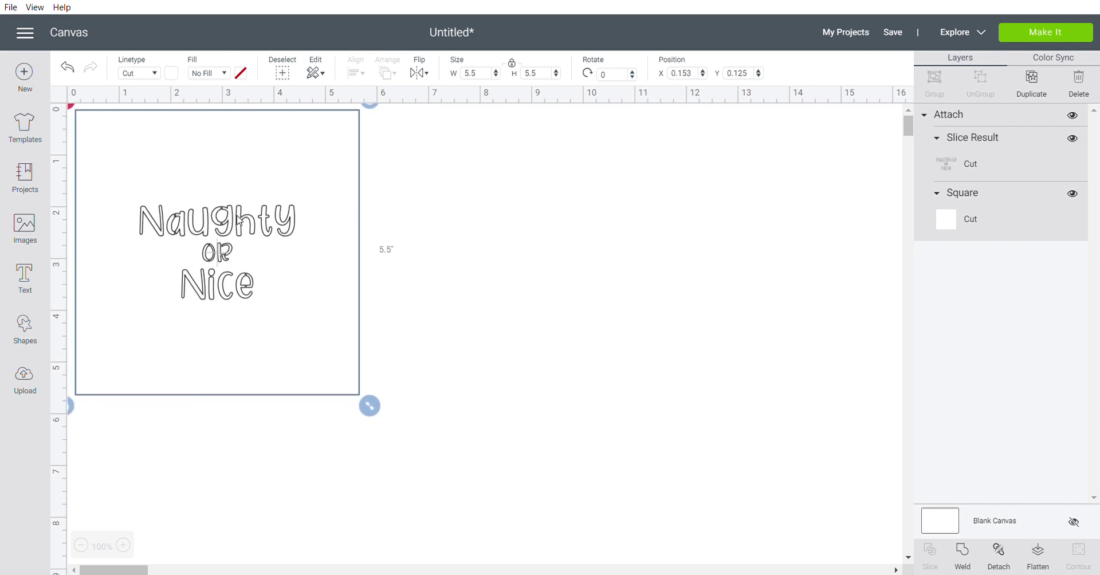